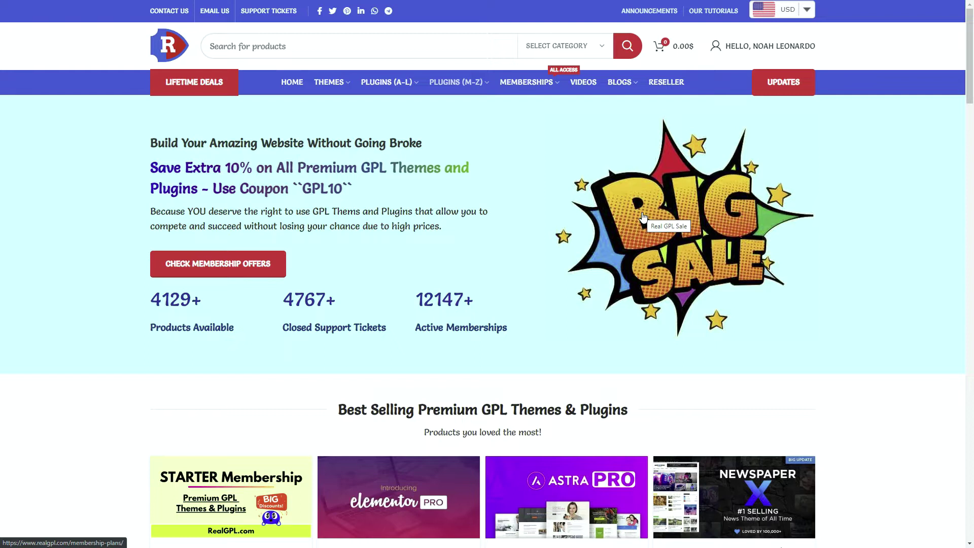
pyautogui.scroll(-5, 639, 298)
pyautogui.scroll(-5, 632, 342)
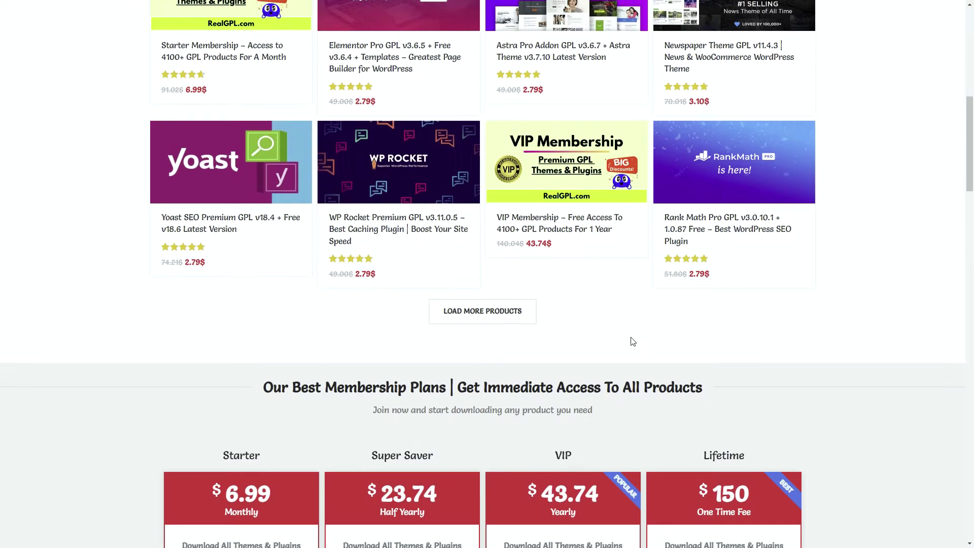
pyautogui.scroll(-3, 632, 341)
pyautogui.scroll(-2, 632, 341)
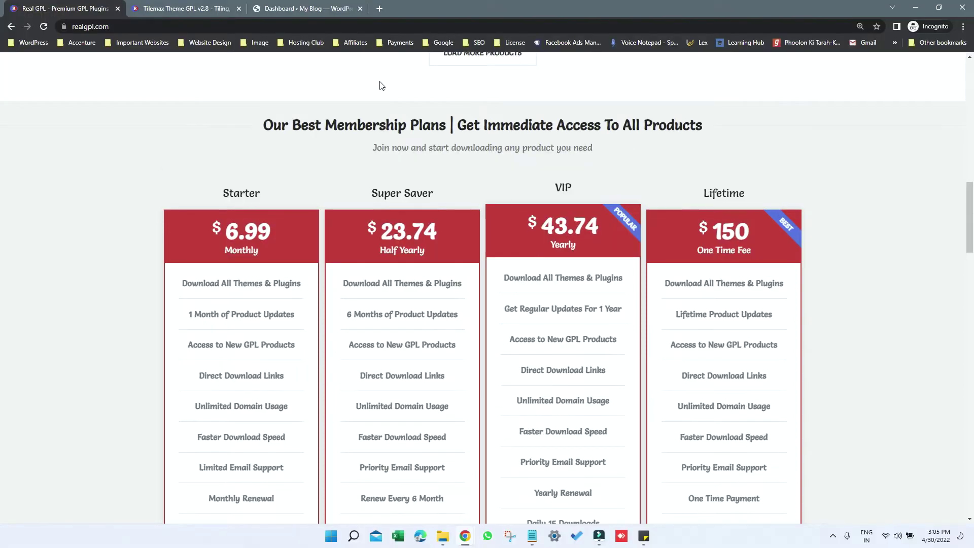
# Step: Open the Tilemax Theme GPL product page, highlight its download credits info, and bring up File Explorer
pyautogui.click(196, 9)
pyautogui.scroll(-2, 548, 382)
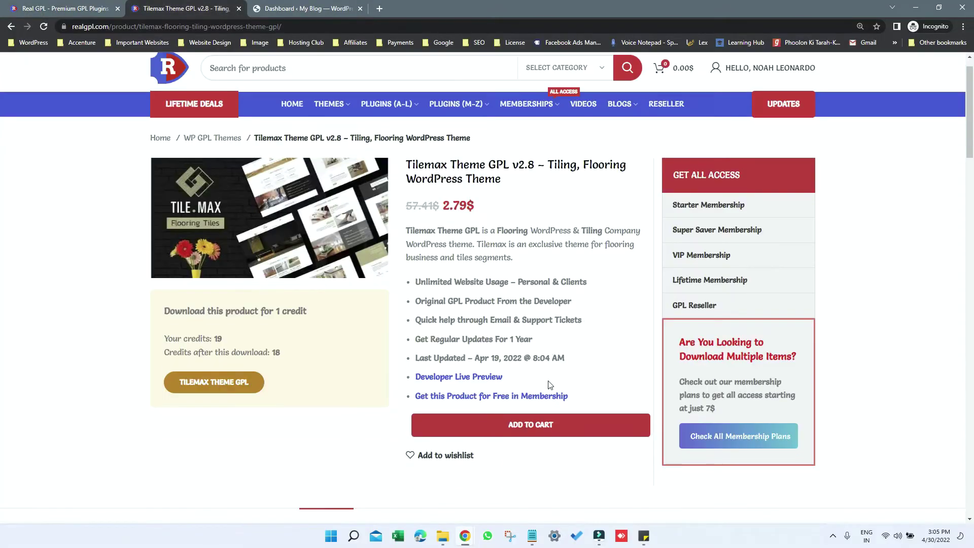
pyautogui.scroll(2, 549, 381)
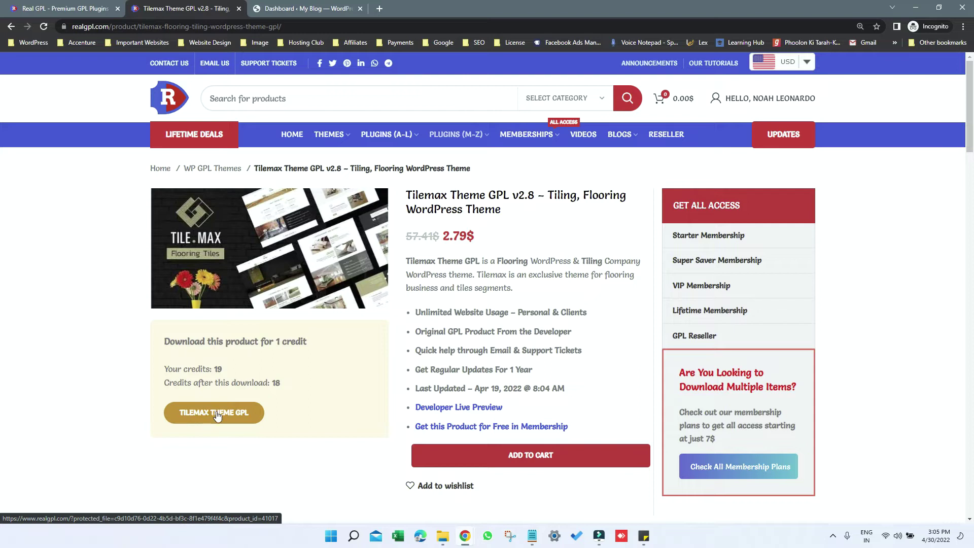
pyautogui.moveTo(164, 335); pyautogui.dragTo(293, 430)
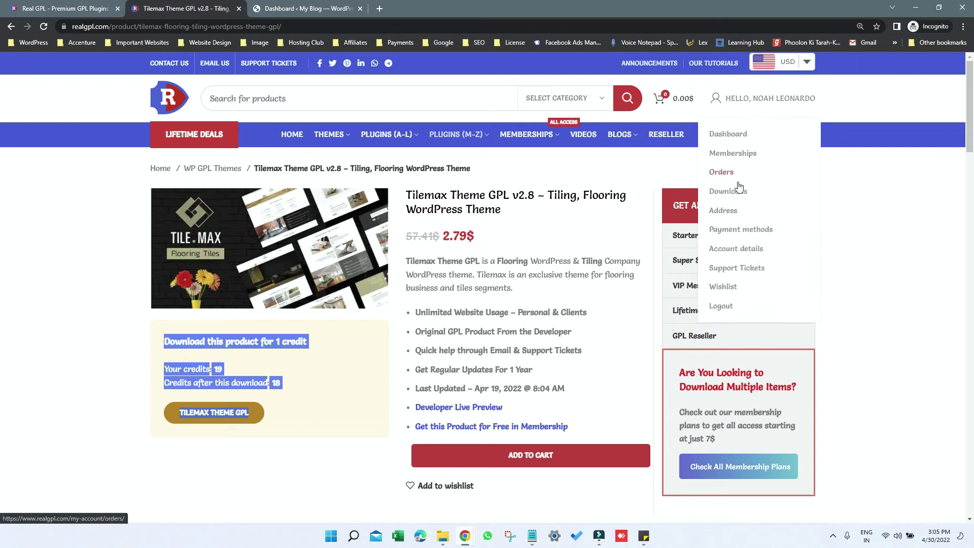
pyautogui.moveTo(764, 99)
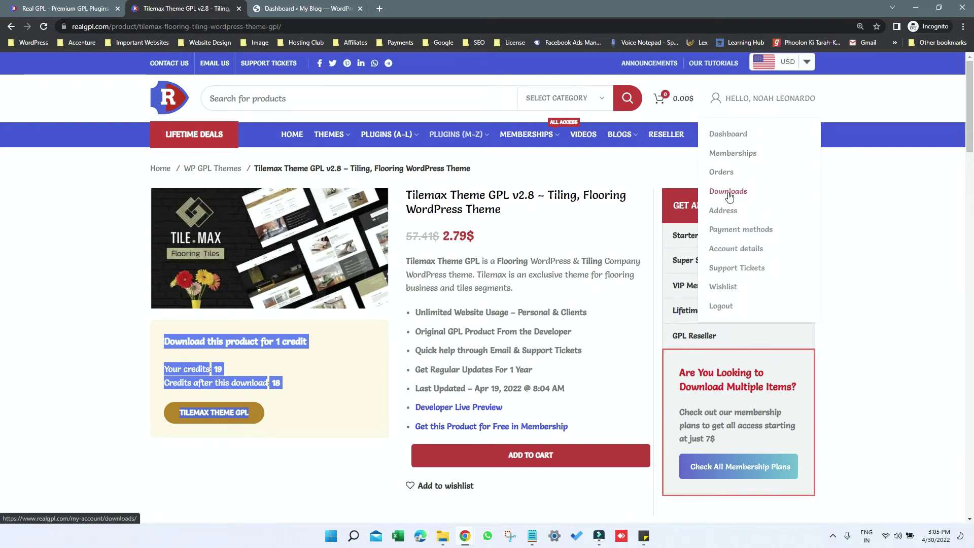
pyautogui.click(444, 536)
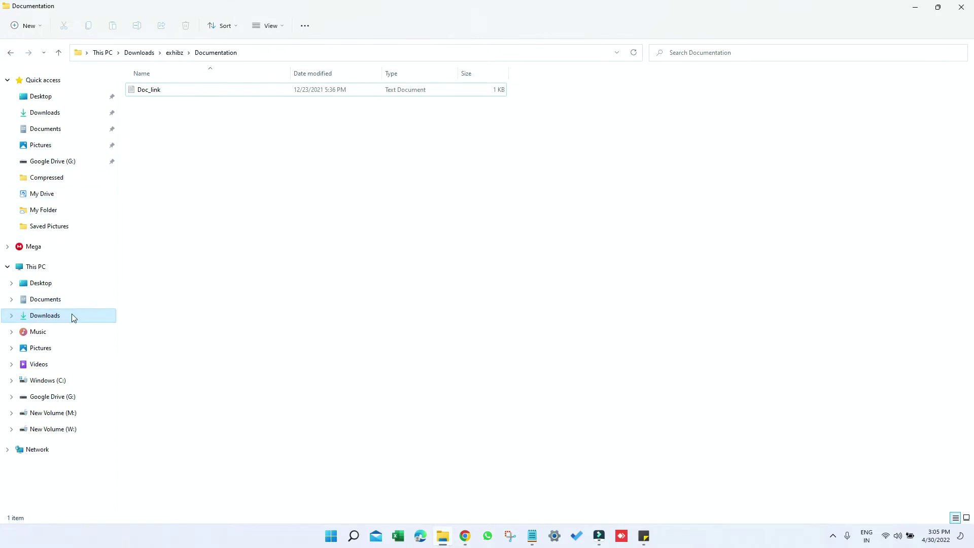
# Step: Extract the tilemax archive in Downloads with WinRAR into a tilemax folder
pyautogui.click(65, 315)
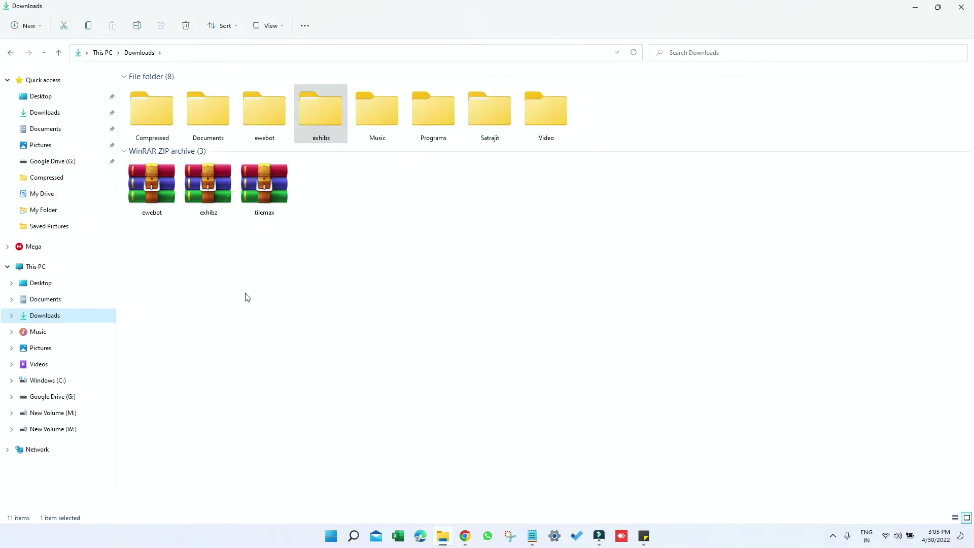
pyautogui.click(270, 196)
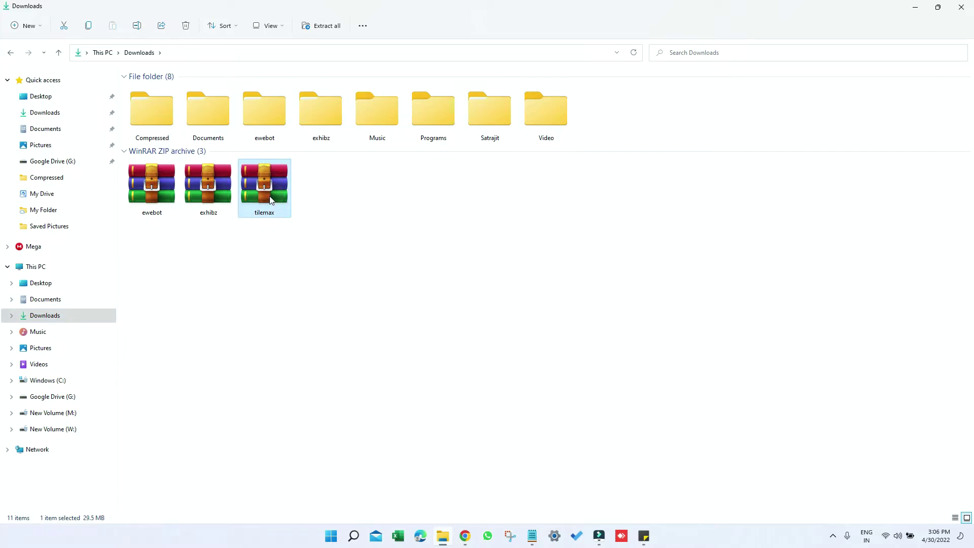
pyautogui.rightClick(269, 199)
pyautogui.click(339, 332)
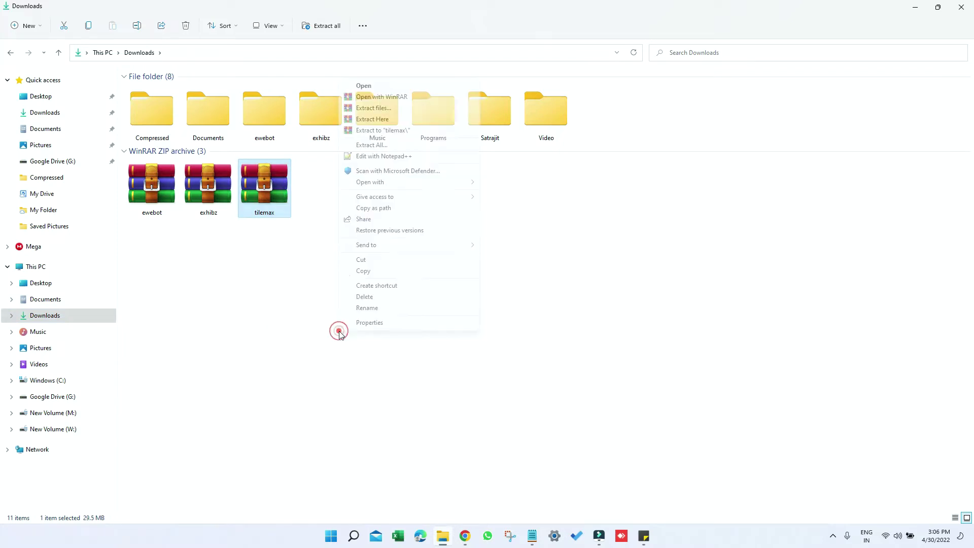
pyautogui.click(375, 108)
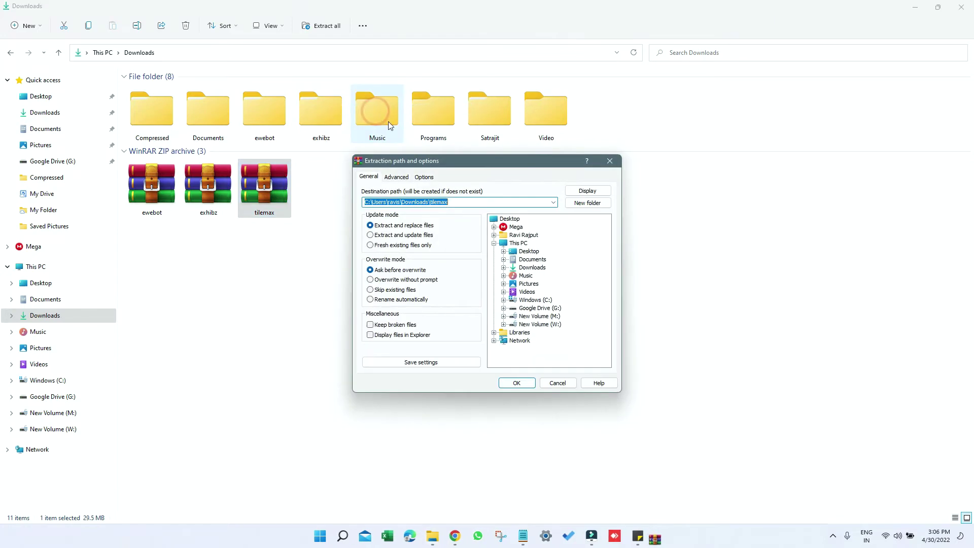
pyautogui.click(517, 383)
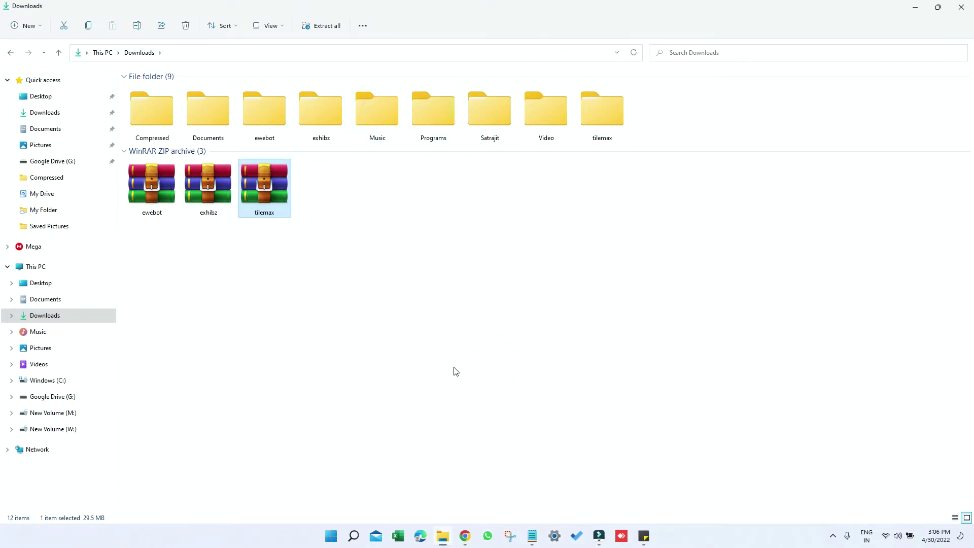
# Step: Open tilemax > tilemax28 and look over the tilemax and tilemax-child archives
pyautogui.doubleClick(608, 122)
pyautogui.doubleClick(215, 90)
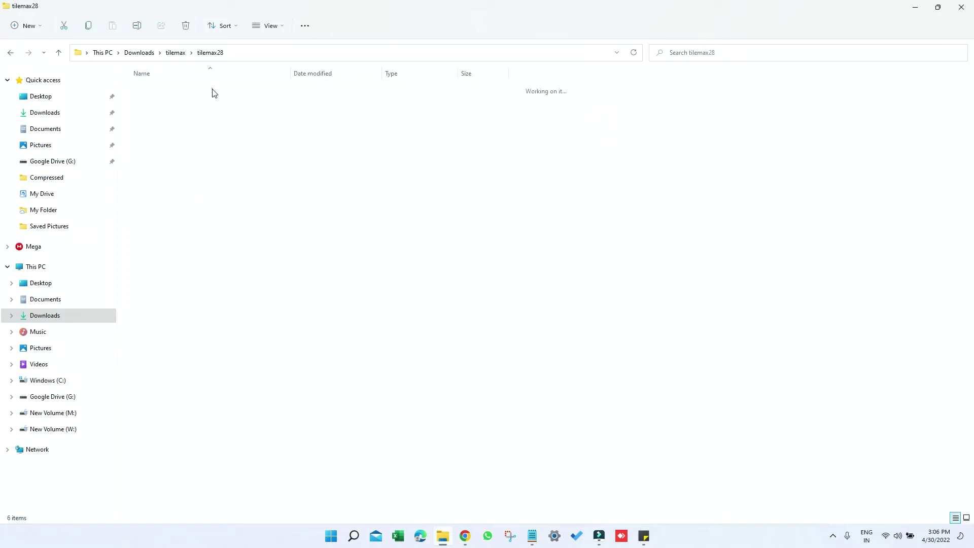
pyautogui.click(196, 169)
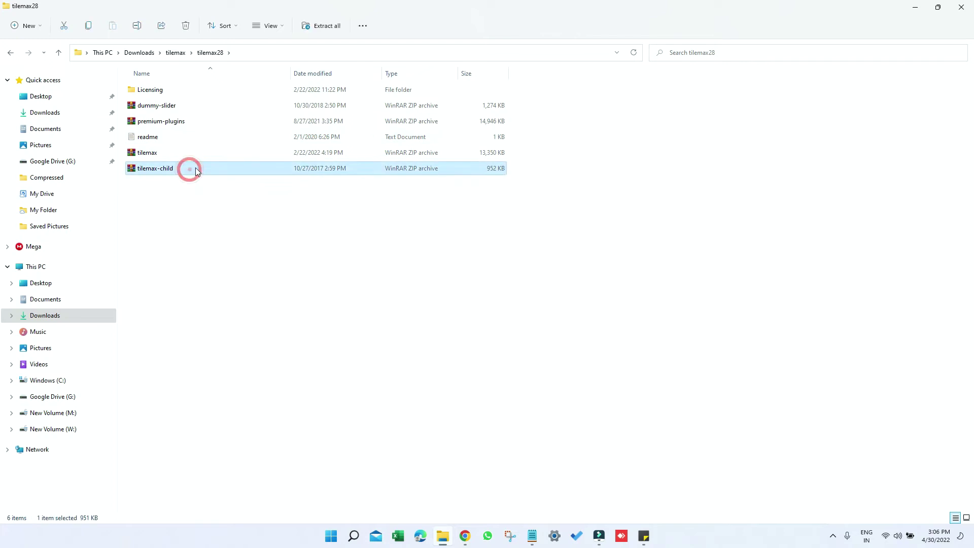
pyautogui.click(195, 158)
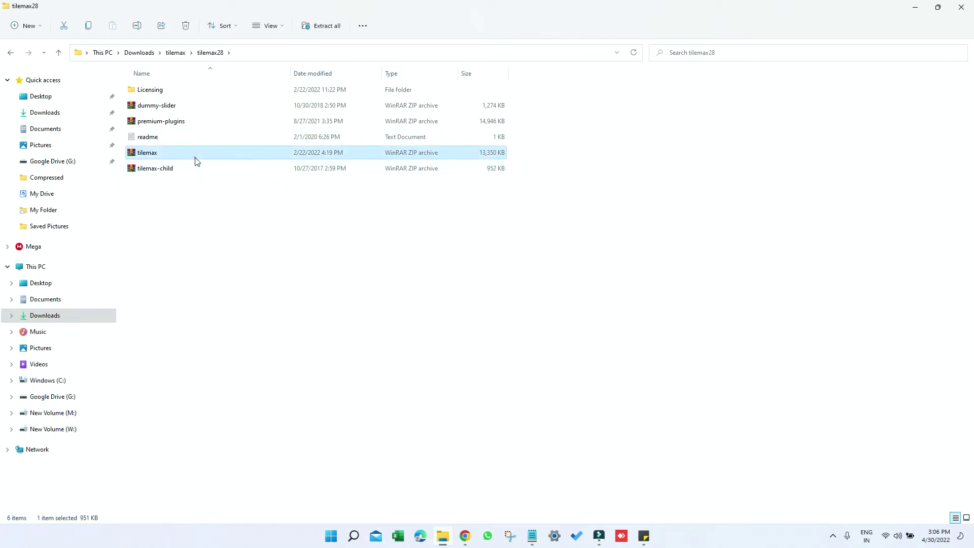
# Step: Inspect premium-plugins.zip's js_composer, revslider and Ultimate_VC_Addons zips, then close it
pyautogui.doubleClick(209, 121)
pyautogui.doubleClick(92, 204)
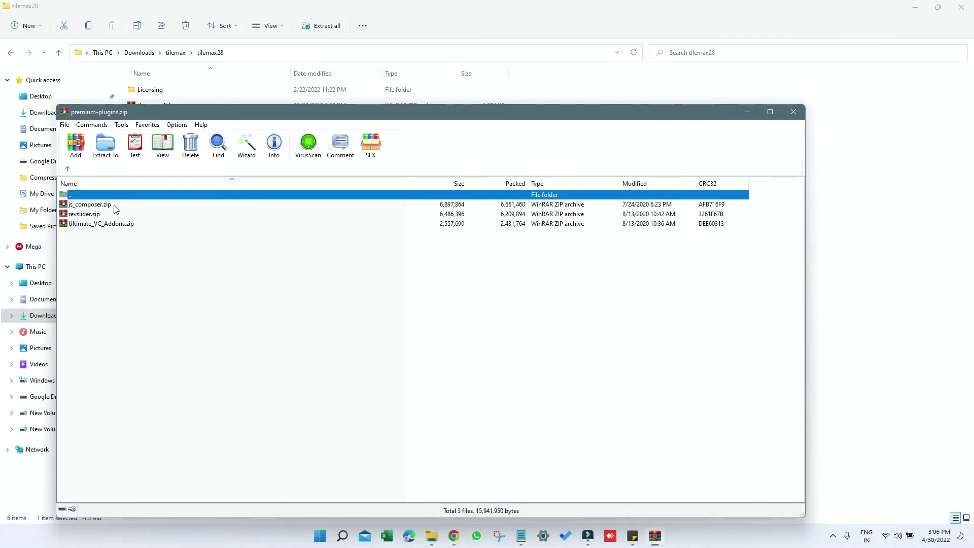
pyautogui.click(116, 205)
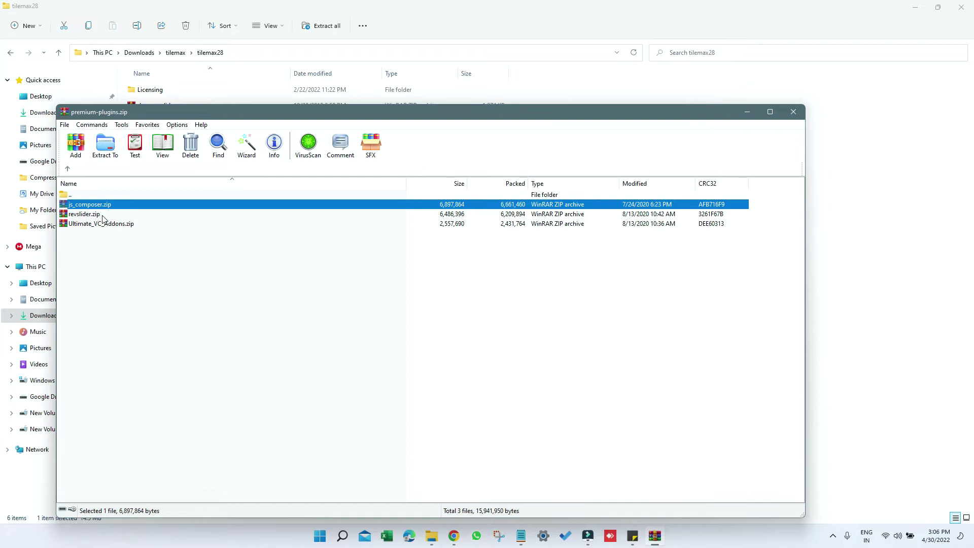
pyautogui.click(103, 215)
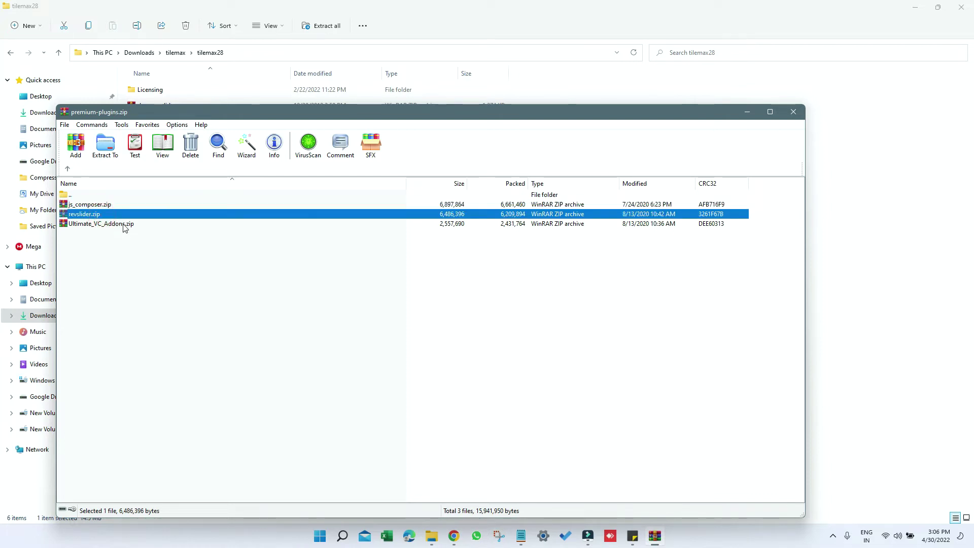
pyautogui.click(122, 225)
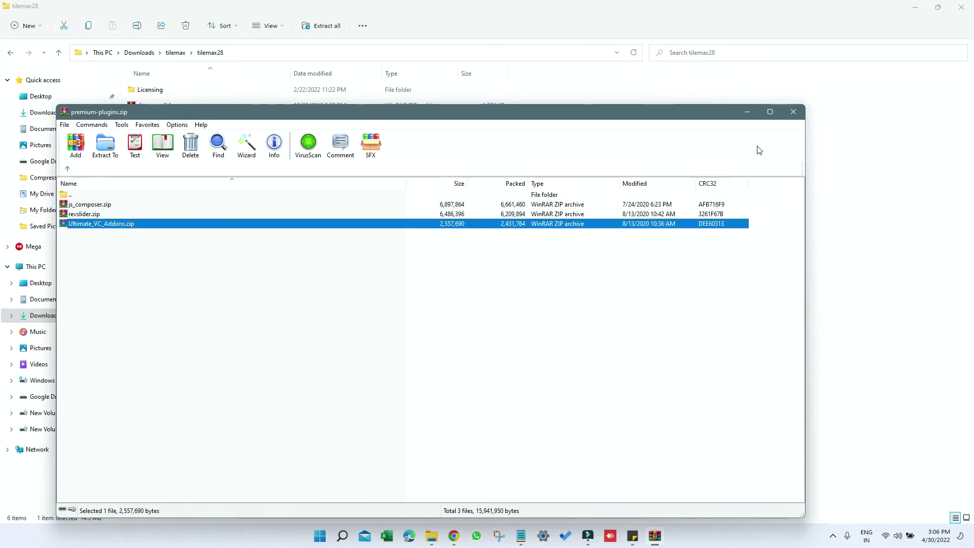
pyautogui.click(793, 112)
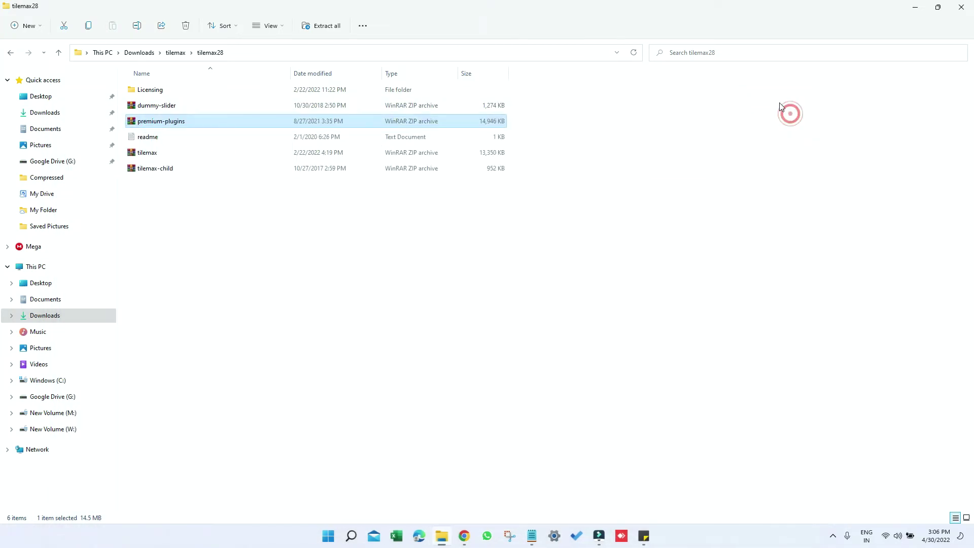
# Step: Inspect dummy-slider.zip, close it, and minimize File Explorer
pyautogui.doubleClick(195, 107)
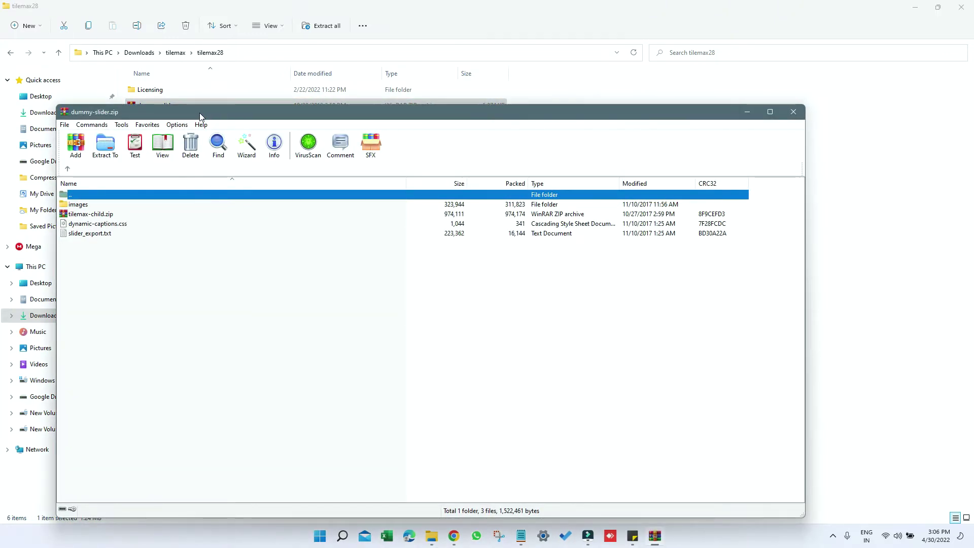
pyautogui.click(794, 112)
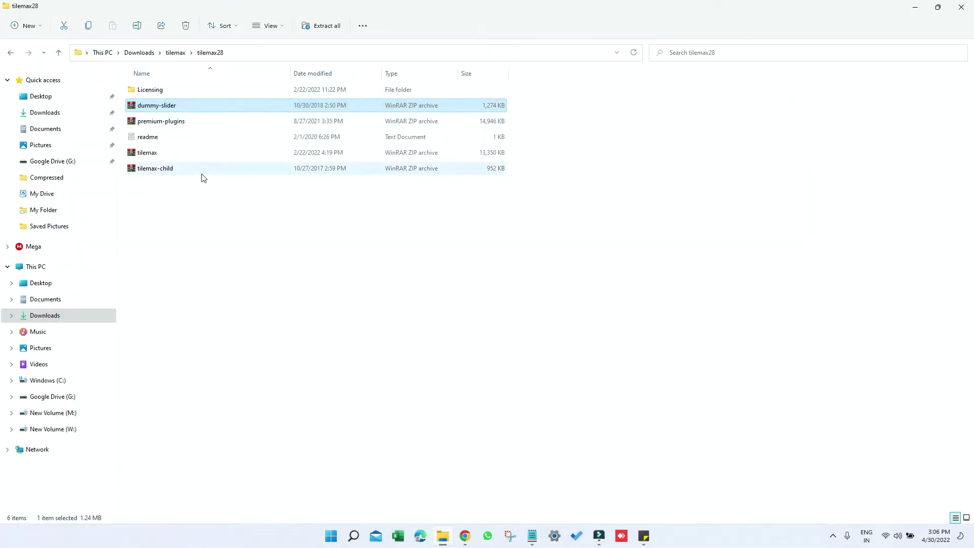
pyautogui.click(913, 11)
# Step: In WordPress, reach the Upload Theme form under Appearance > Themes > Add New
pyautogui.click(290, 9)
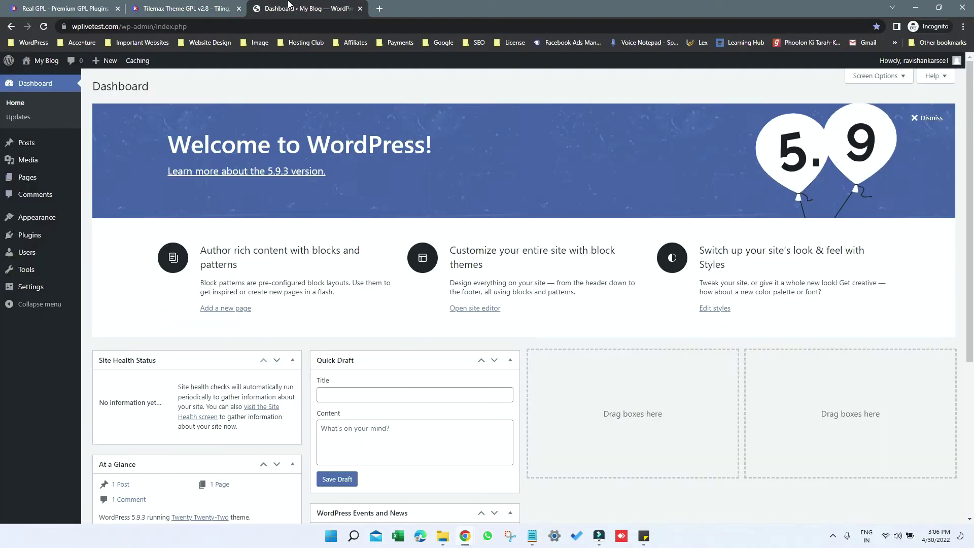
pyautogui.moveTo(37, 218)
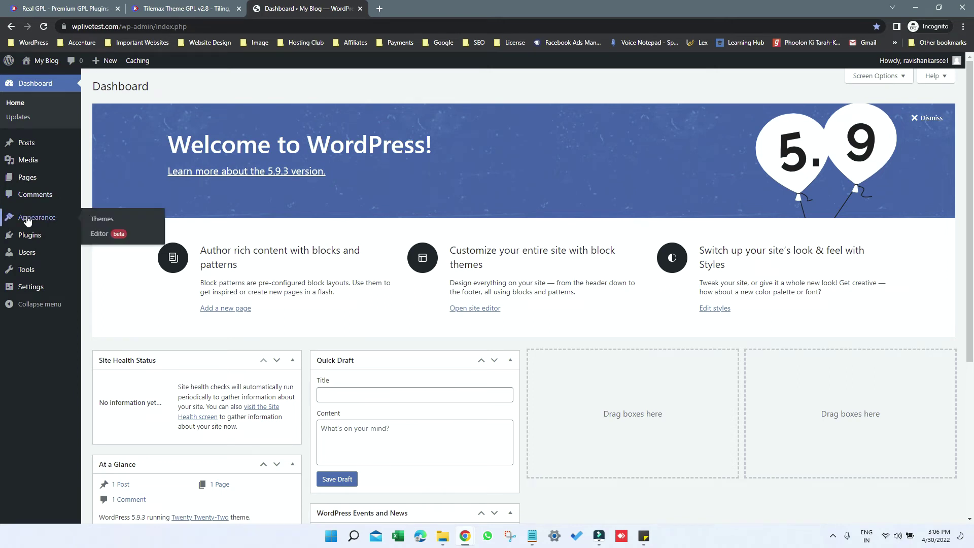
pyautogui.click(102, 220)
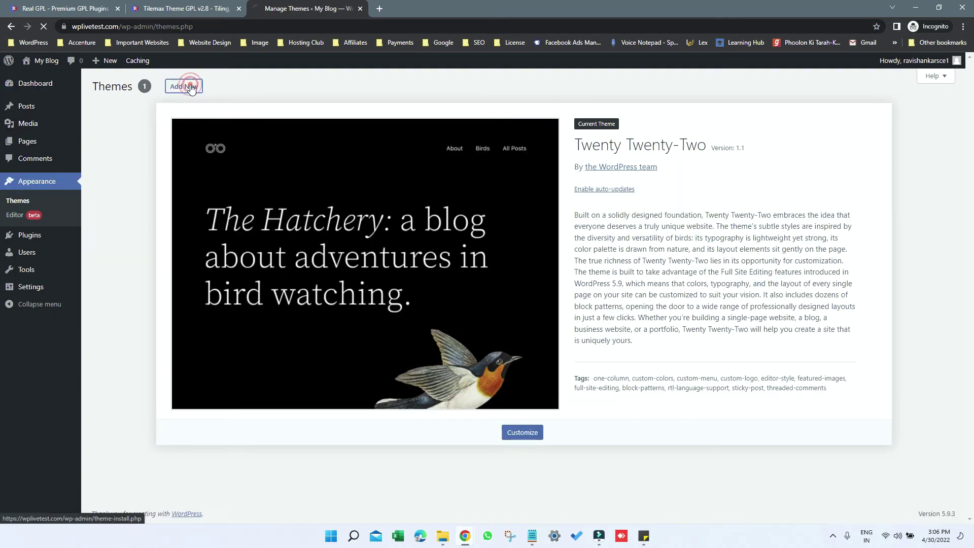
pyautogui.click(184, 86)
pyautogui.click(188, 86)
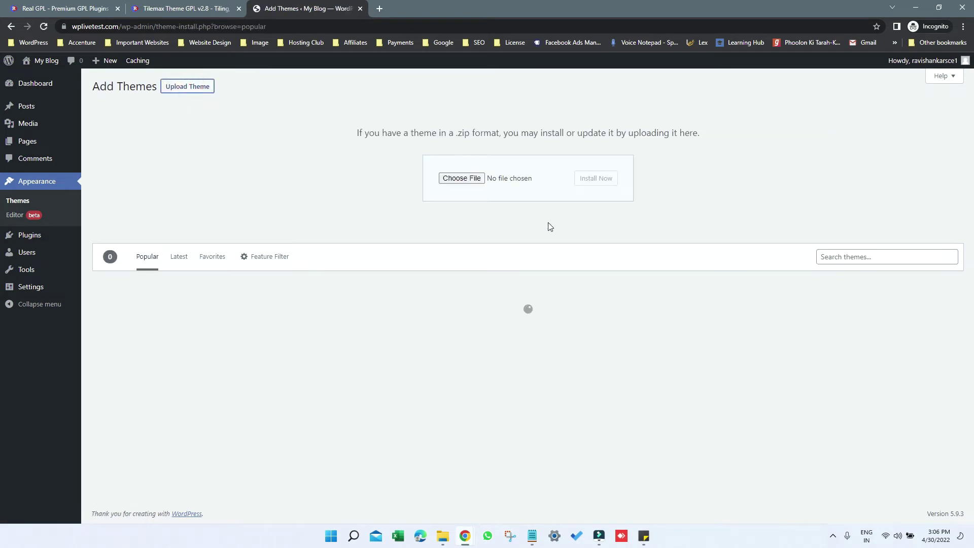
pyautogui.click(461, 178)
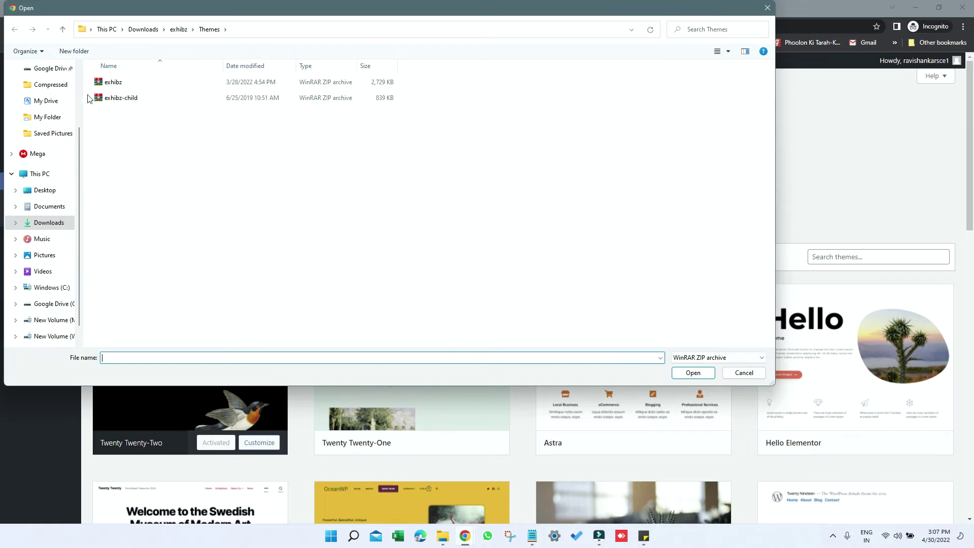
# Step: Upload tilemax.zip from Downloads > tilemax > tilemax28 and install it
pyautogui.click(62, 28)
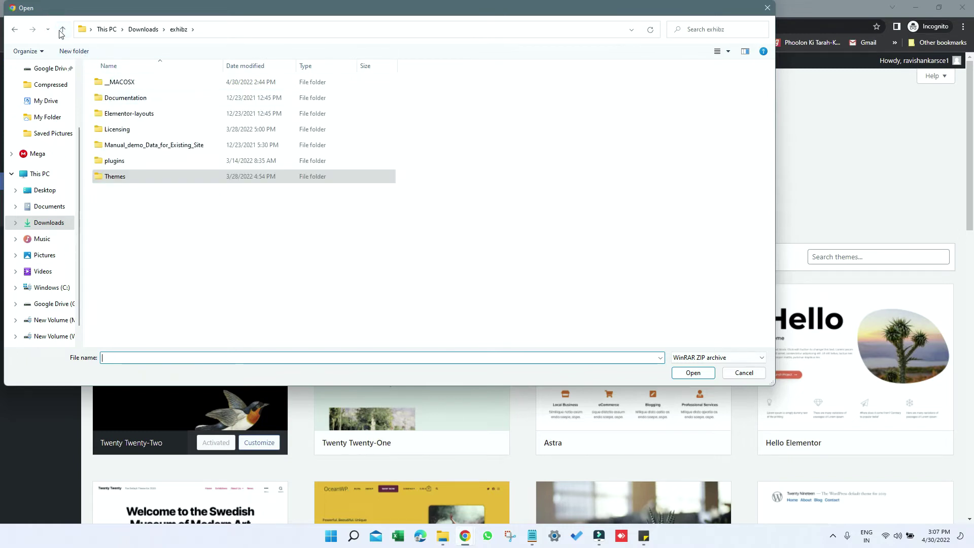
pyautogui.click(63, 28)
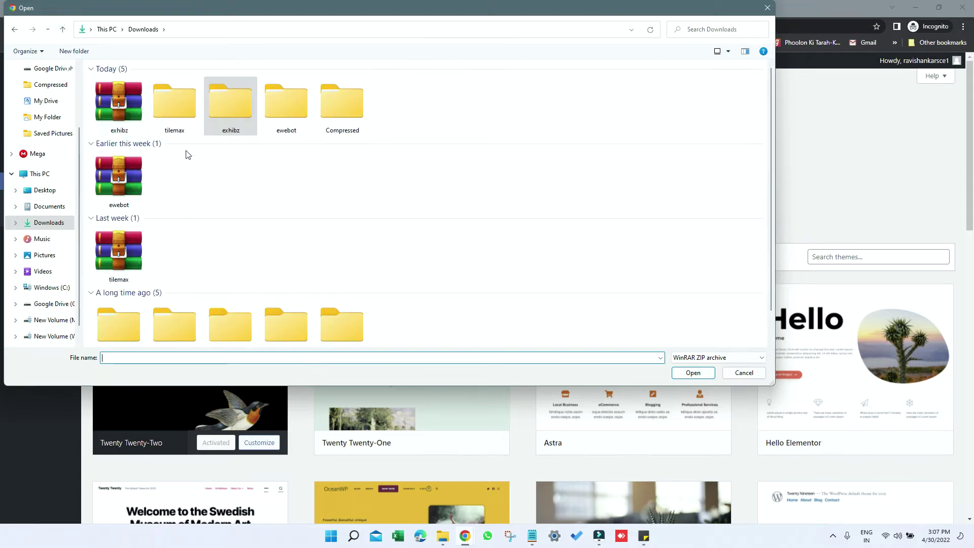
pyautogui.doubleClick(174, 104)
pyautogui.doubleClick(138, 81)
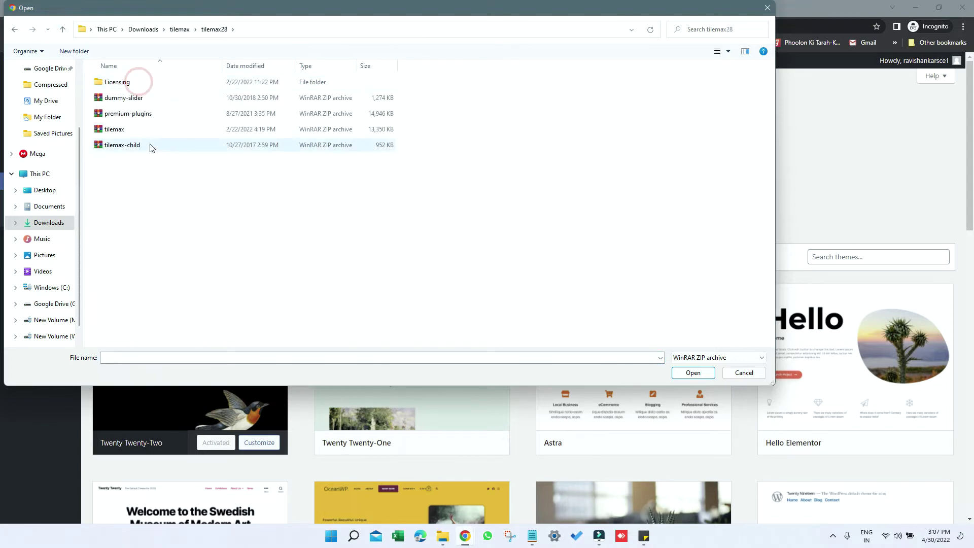
pyautogui.click(130, 129)
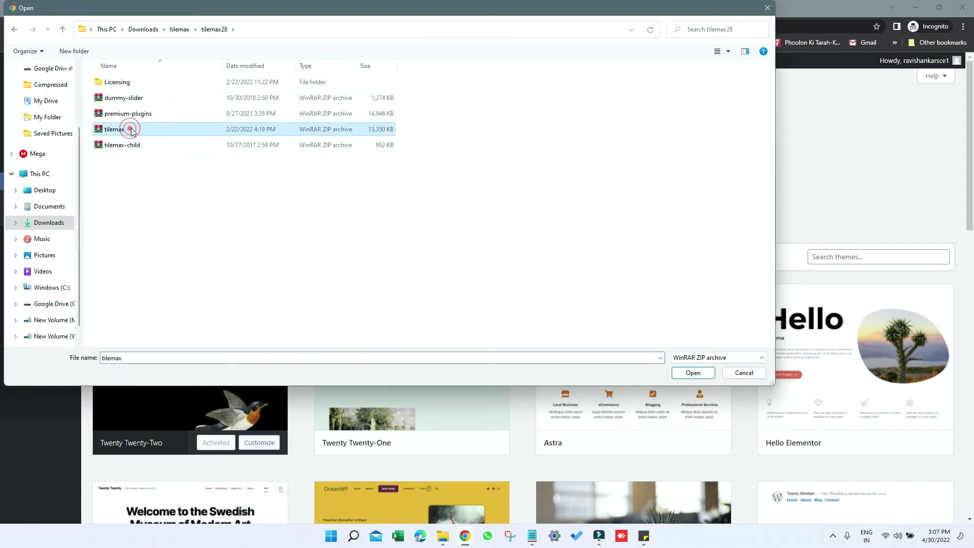
pyautogui.click(693, 372)
pyautogui.click(591, 177)
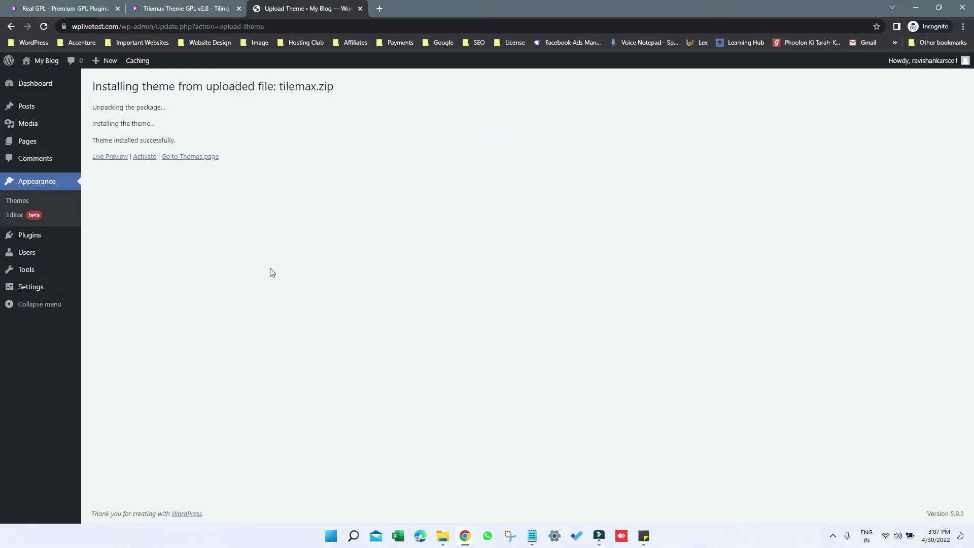
# Step: Choose tilemax-child.zip on the Upload Theme form and start Install Now
pyautogui.click(17, 201)
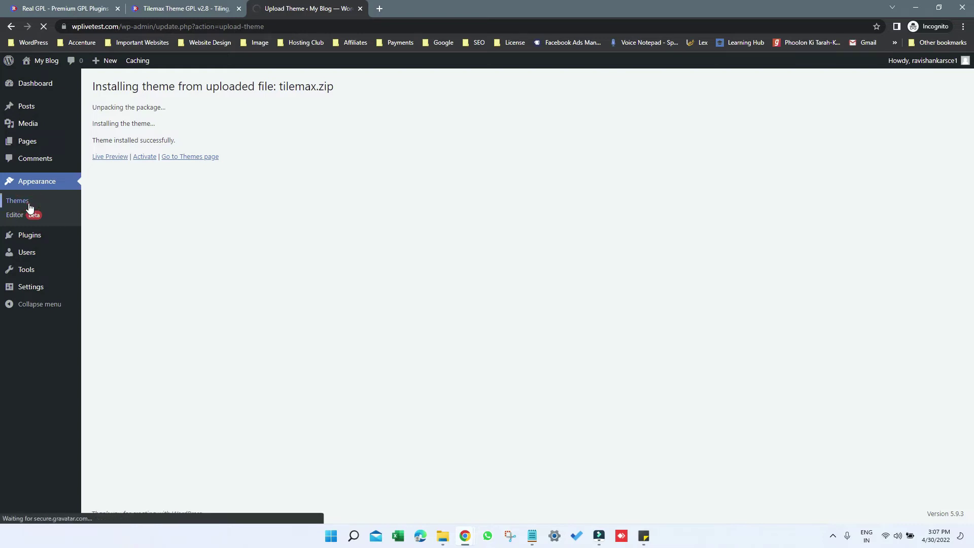
pyautogui.click(184, 86)
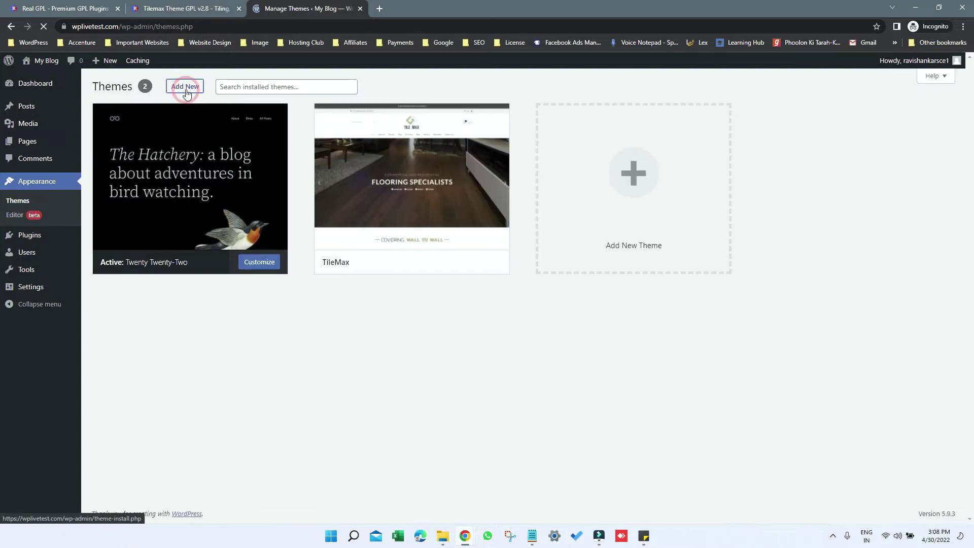
pyautogui.click(187, 86)
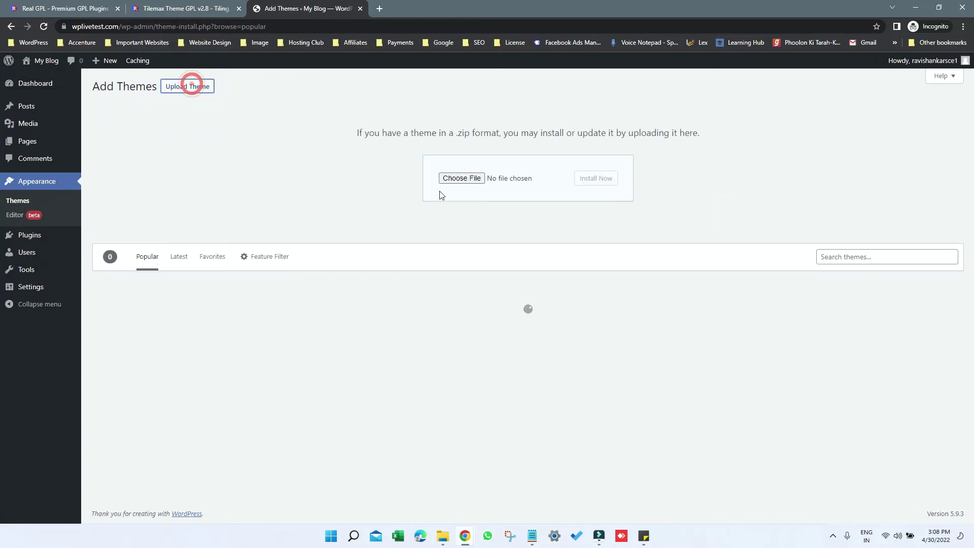
pyautogui.click(461, 179)
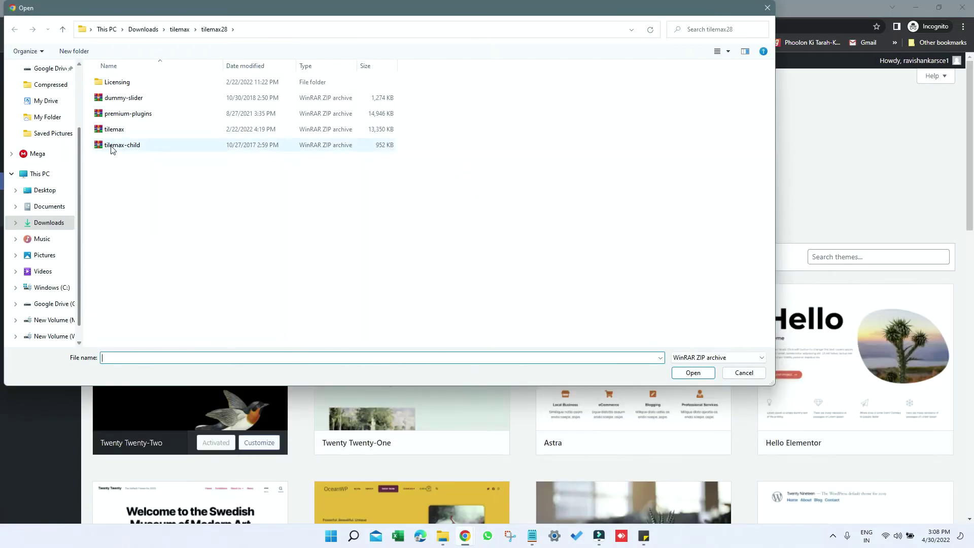
pyautogui.click(111, 147)
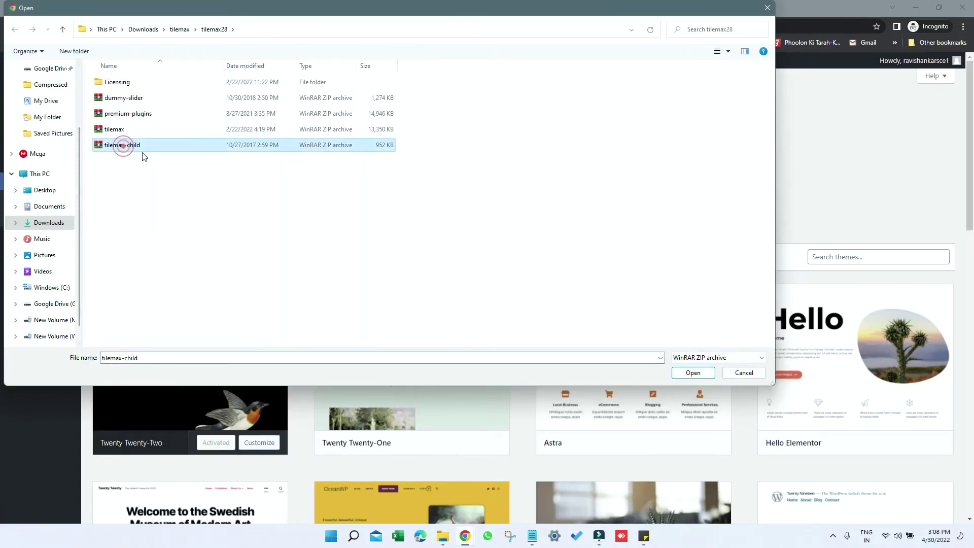
pyautogui.click(692, 373)
pyautogui.click(592, 178)
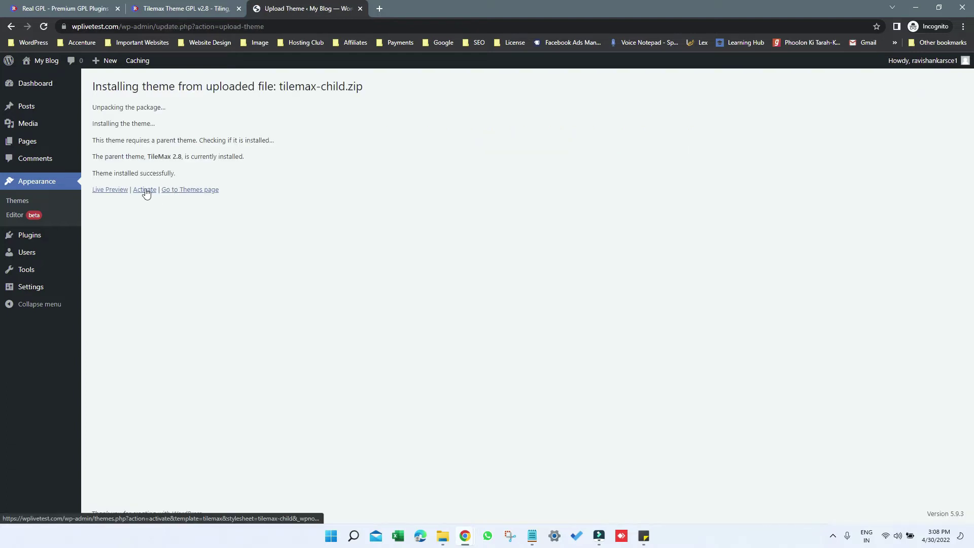
# Step: Activate TileMax Child, then select all nine listed plugins and apply the Install bulk action
pyautogui.click(145, 190)
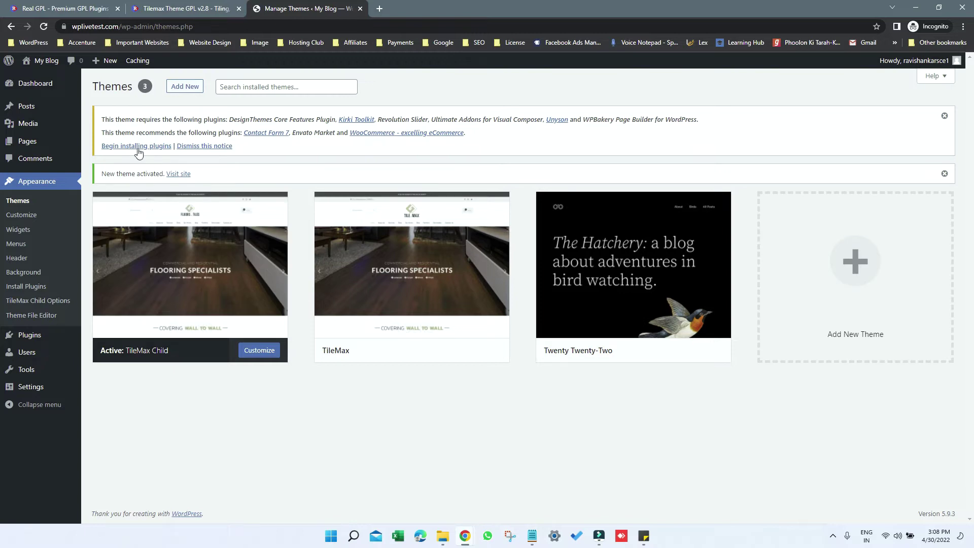
pyautogui.click(137, 146)
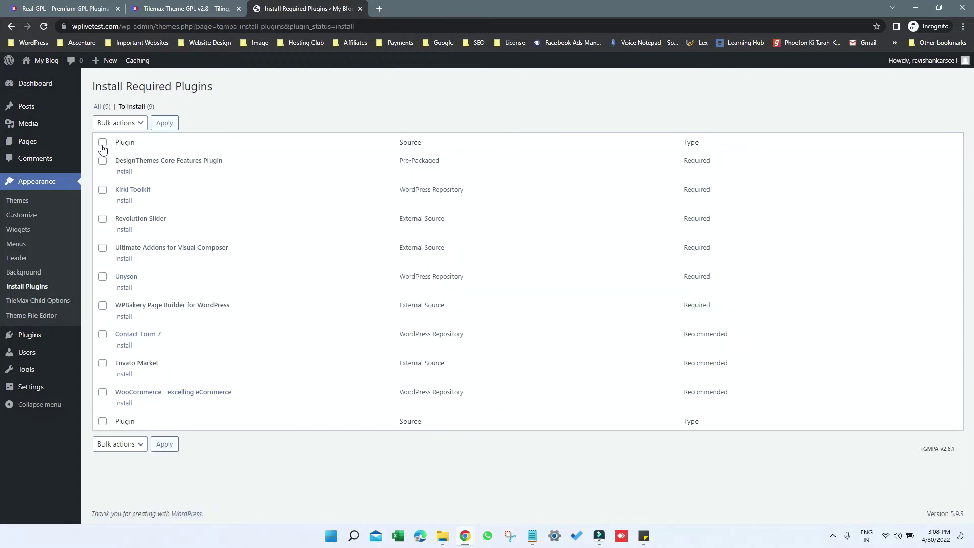
pyautogui.click(102, 142)
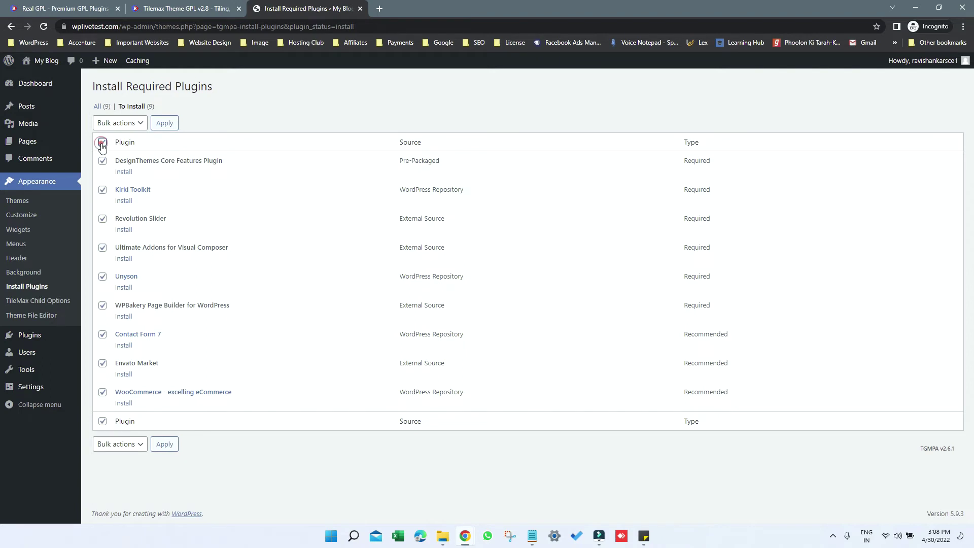
pyautogui.click(120, 122)
pyautogui.click(118, 147)
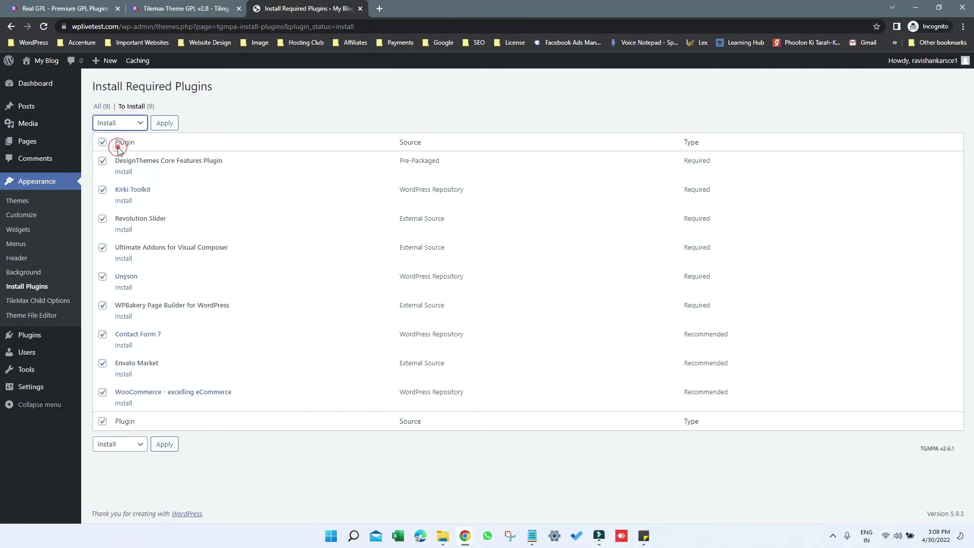
pyautogui.click(164, 123)
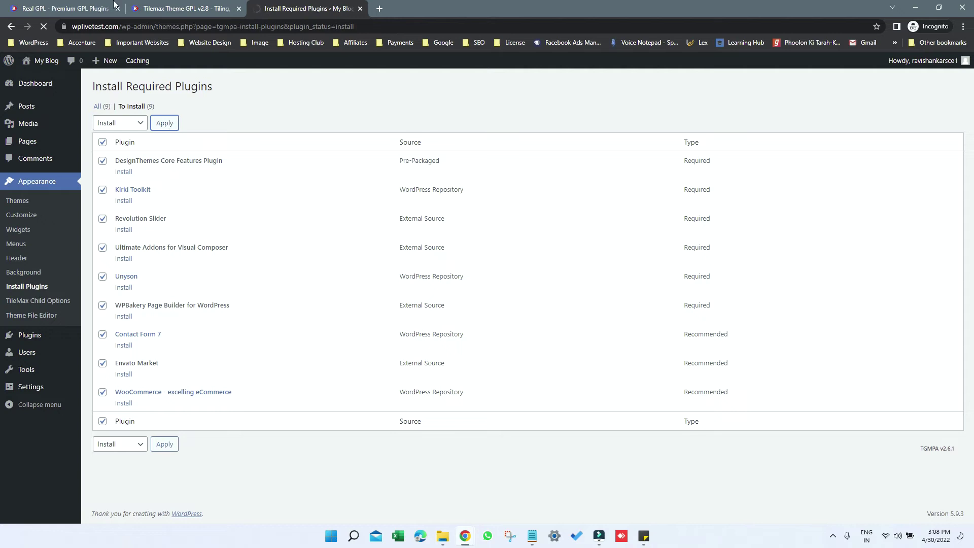
# Step: On Real GPL, highlight the Starter, VIP and Lifetime plan names, then open the Lifetime Store
pyautogui.click(65, 9)
pyautogui.scroll(-1, 240, 198)
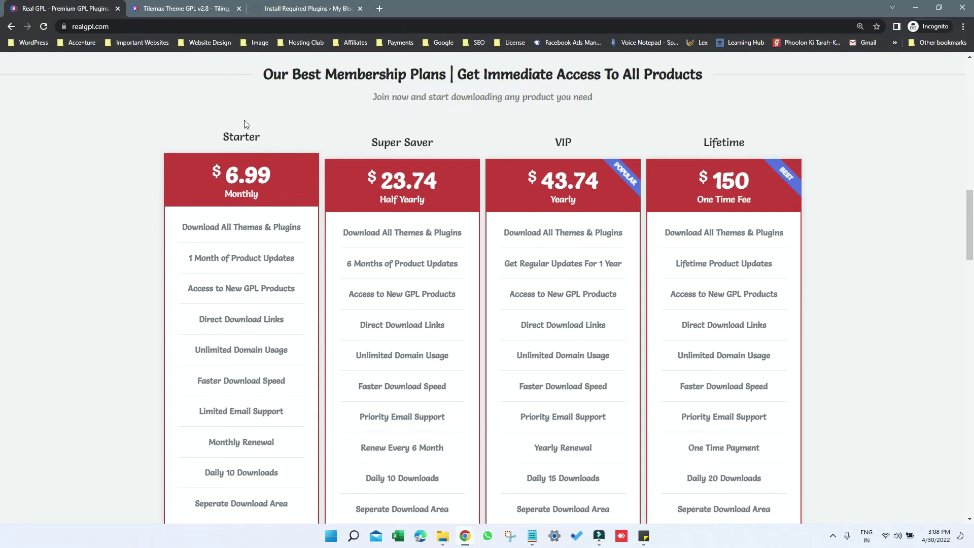
pyautogui.doubleClick(241, 137)
pyautogui.doubleClick(563, 136)
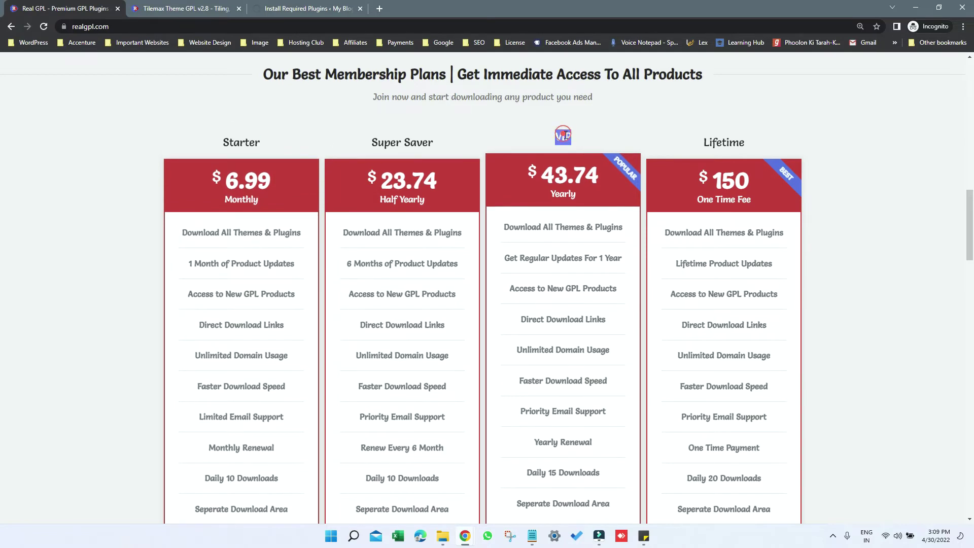
pyautogui.doubleClick(731, 136)
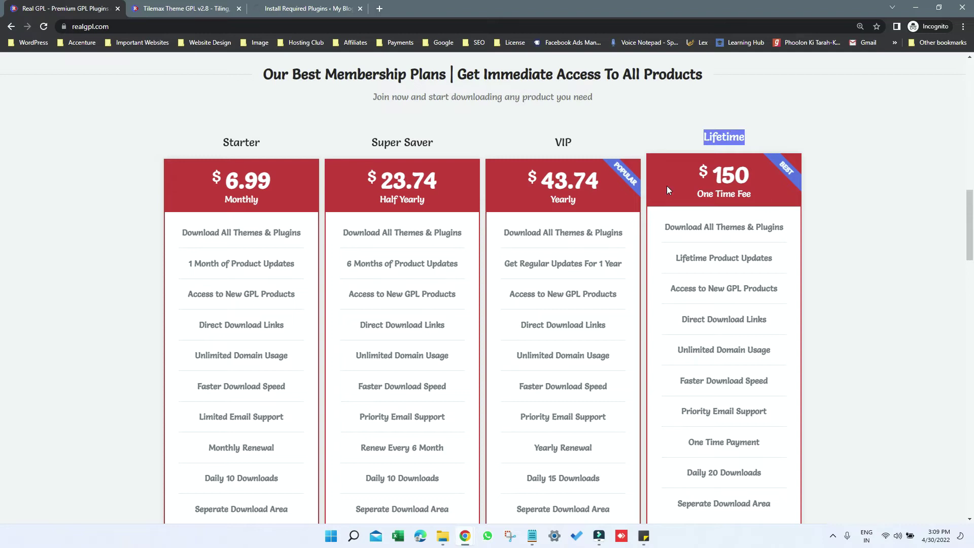
pyautogui.scroll(3, 667, 186)
pyautogui.scroll(3, 610, 198)
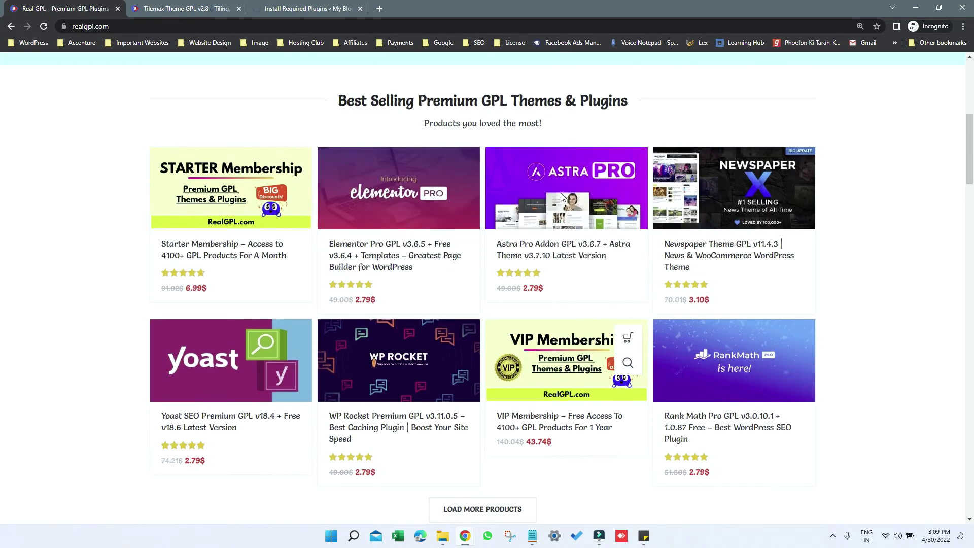
pyautogui.scroll(6, 563, 196)
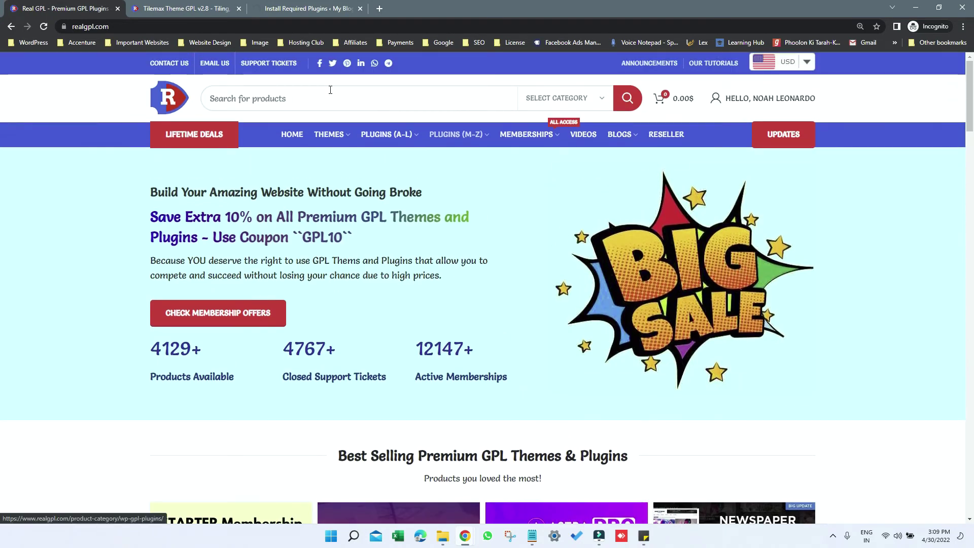
pyautogui.click(194, 135)
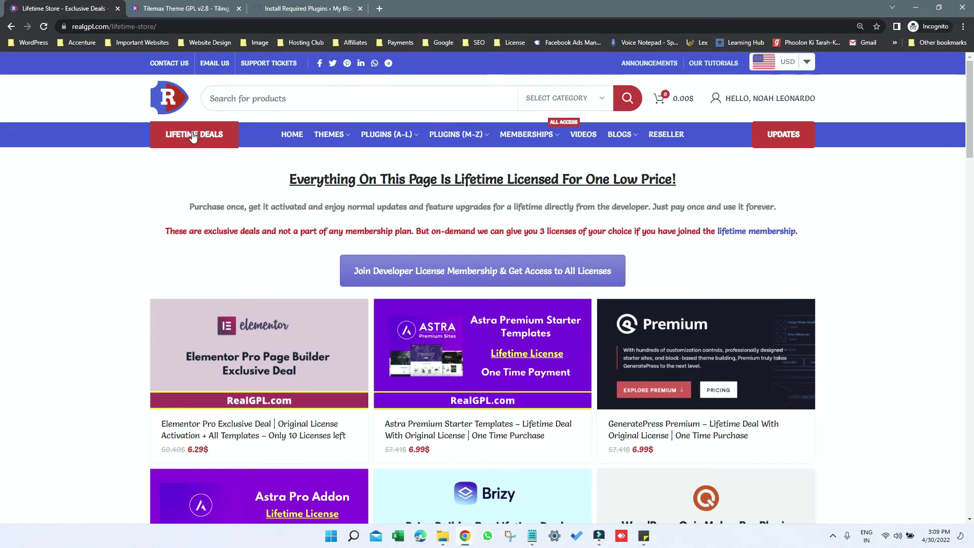
pyautogui.scroll(-2, 442, 226)
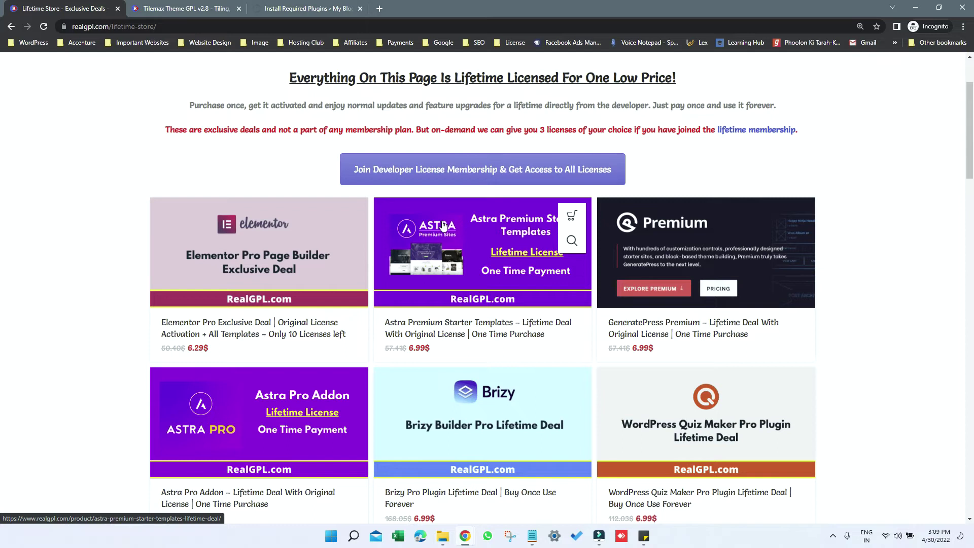
pyautogui.scroll(-2, 441, 226)
pyautogui.scroll(-1, 446, 226)
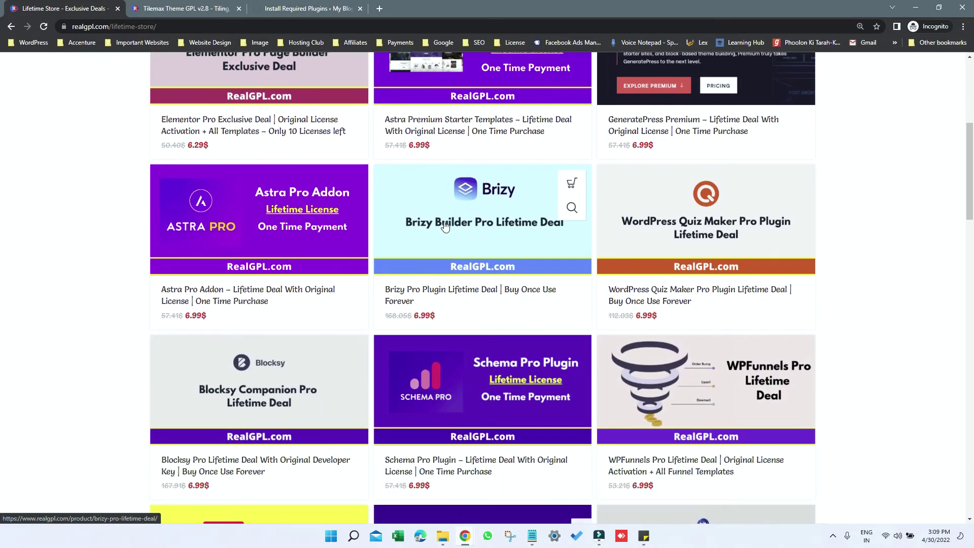
pyautogui.scroll(-2, 445, 226)
pyautogui.scroll(-1, 446, 225)
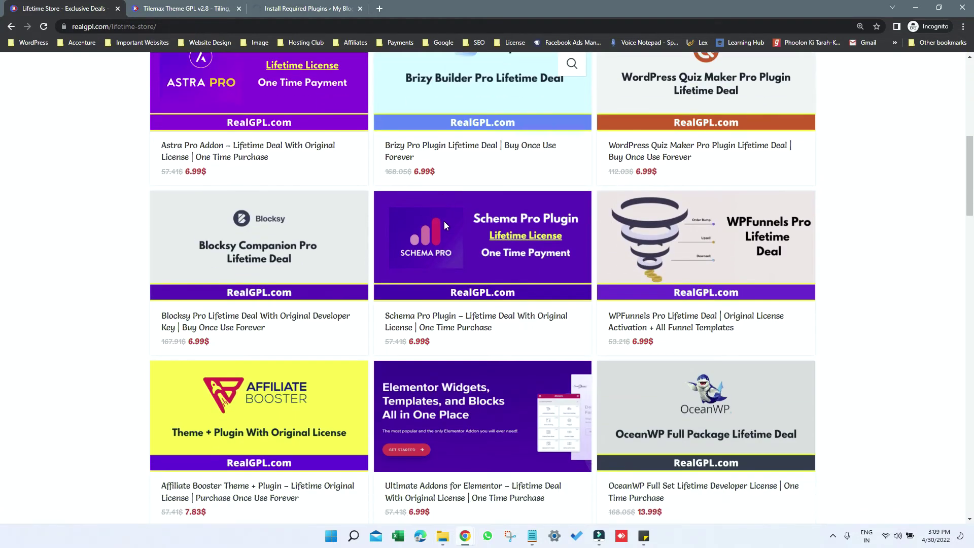
pyautogui.scroll(-1, 445, 226)
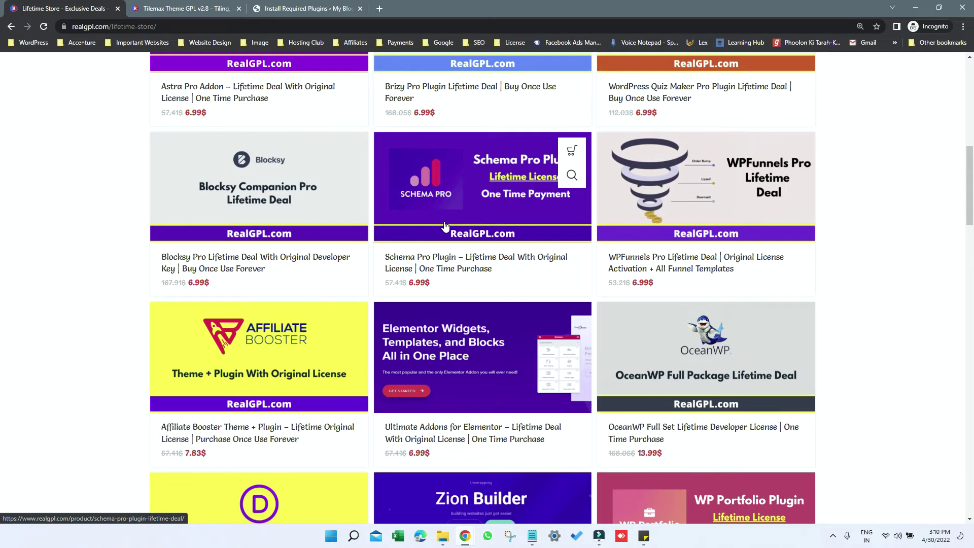
# Step: Review the Install Required Plugins results, then go to the Dashboard
pyautogui.click(289, 8)
pyautogui.scroll(-3, 371, 194)
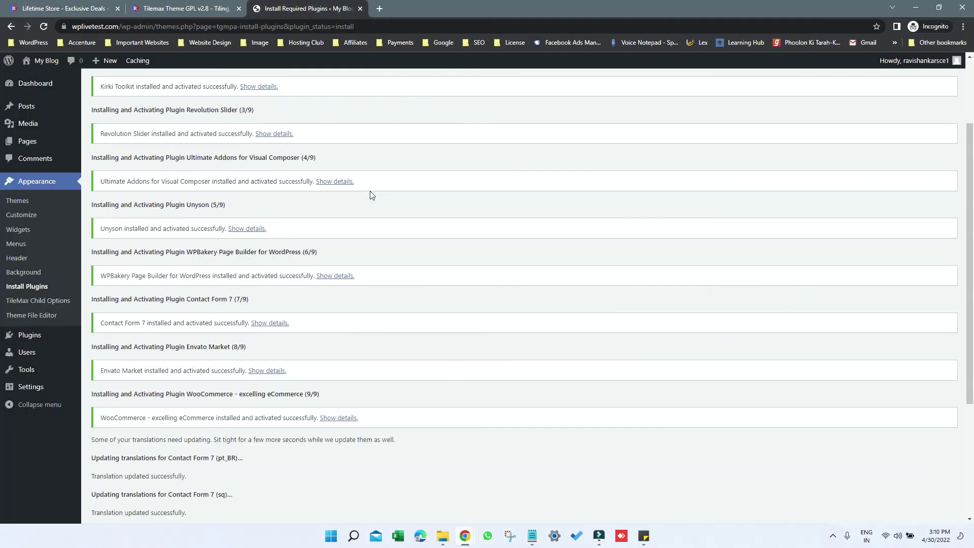
pyautogui.scroll(-3, 371, 195)
pyautogui.scroll(-2, 370, 195)
pyautogui.scroll(6, 373, 193)
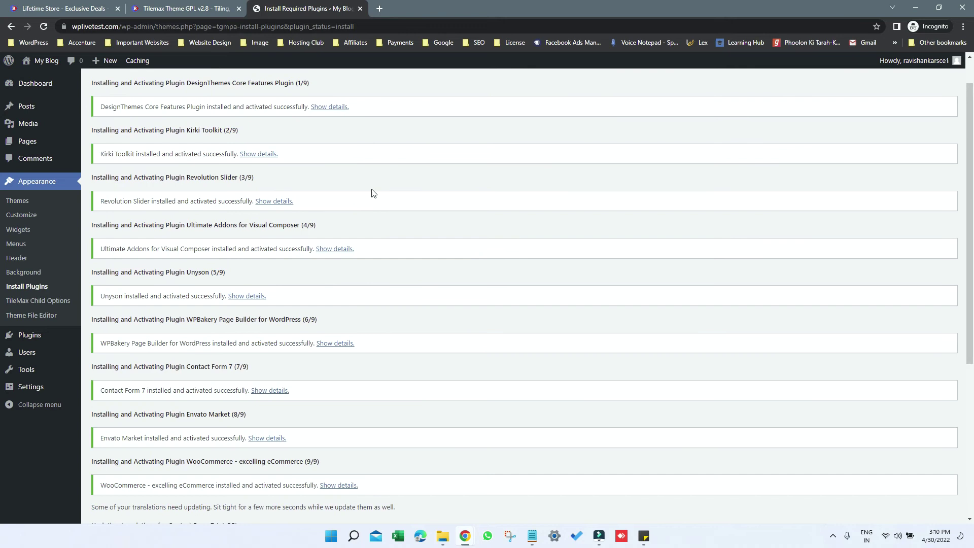
pyautogui.scroll(2, 373, 193)
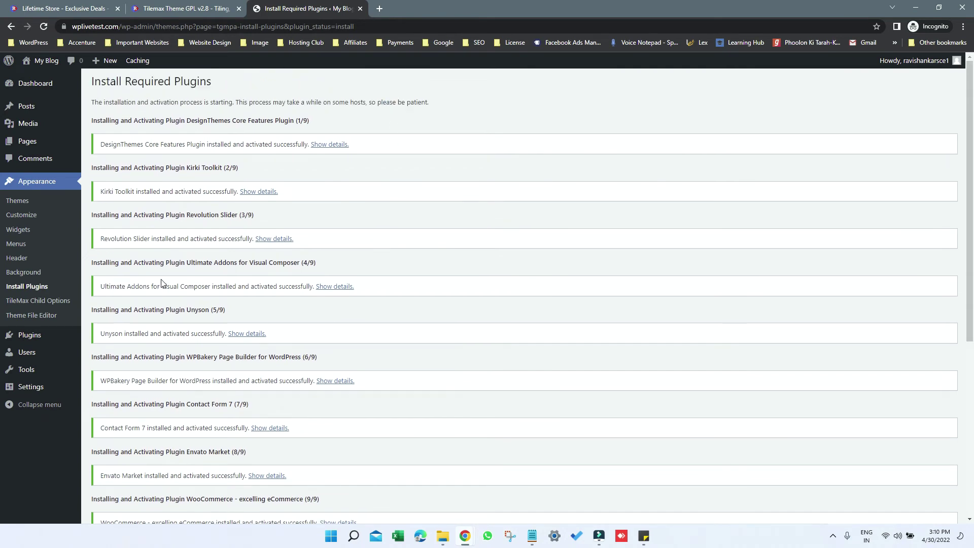
pyautogui.click(30, 84)
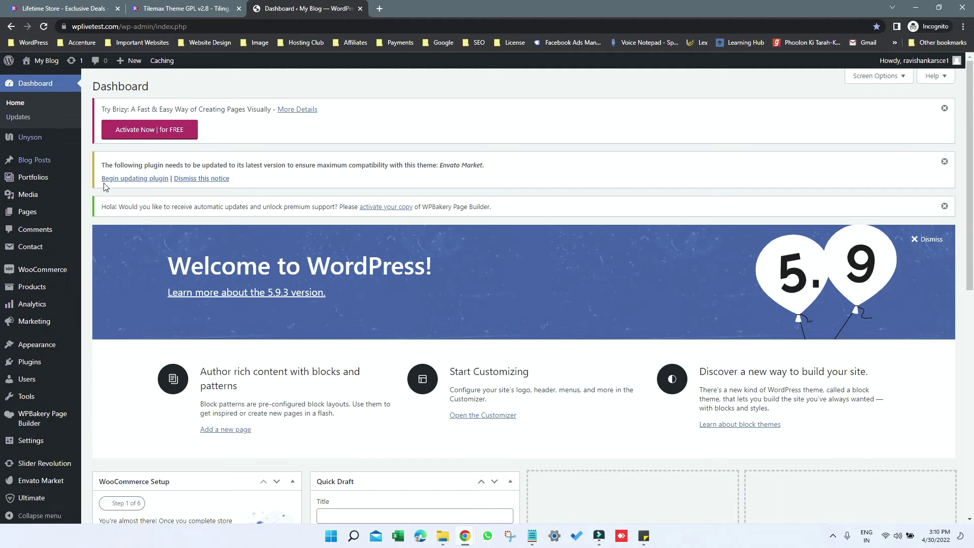
pyautogui.scroll(-1, 144, 202)
pyautogui.scroll(-3, 144, 202)
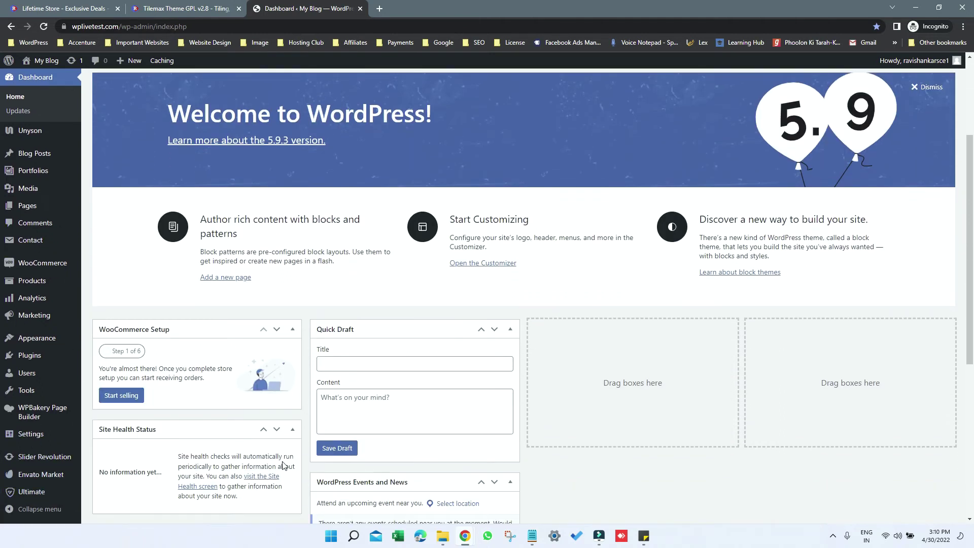
# Step: On Unyson's extensions page, show other extensions and download Backup & Demo Content
pyautogui.click(13, 130)
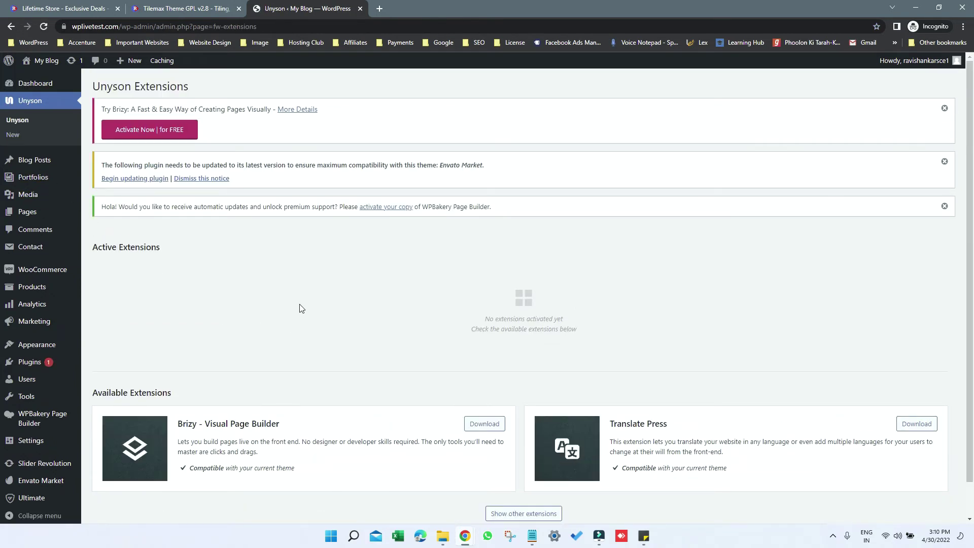
pyautogui.scroll(-2, 280, 285)
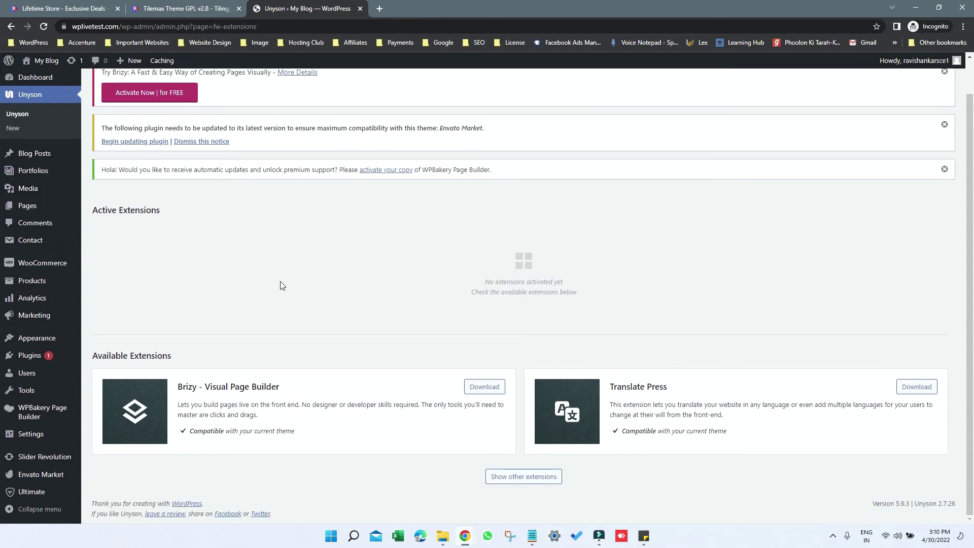
pyautogui.click(512, 478)
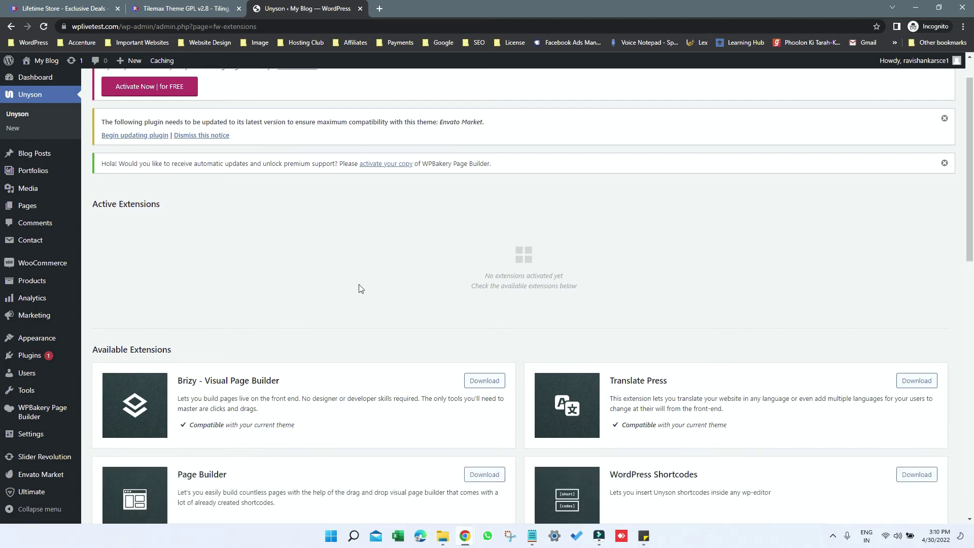
pyautogui.scroll(-3, 359, 284)
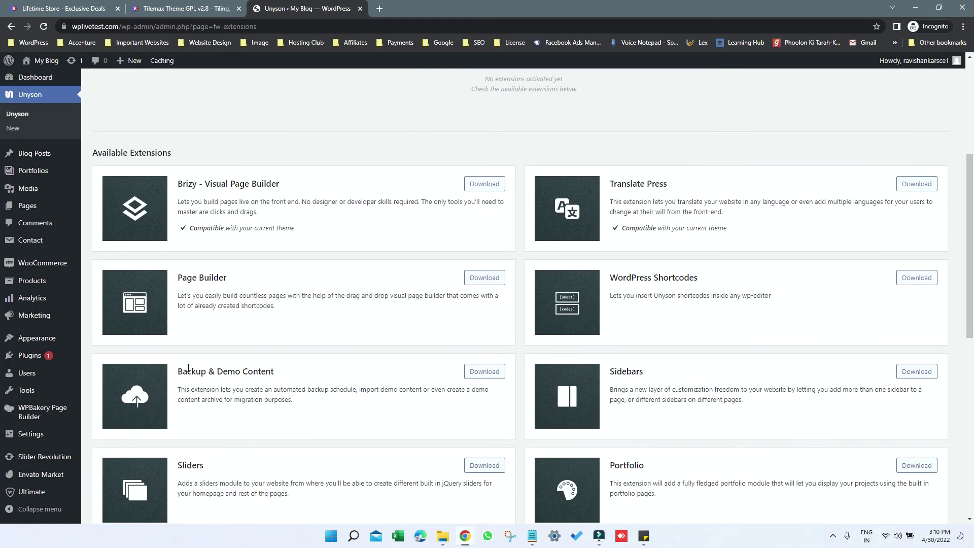
pyautogui.moveTo(177, 372)
pyautogui.mouseDown()
pyautogui.moveTo(264, 385)
pyautogui.moveTo(296, 374)
pyautogui.mouseUp()
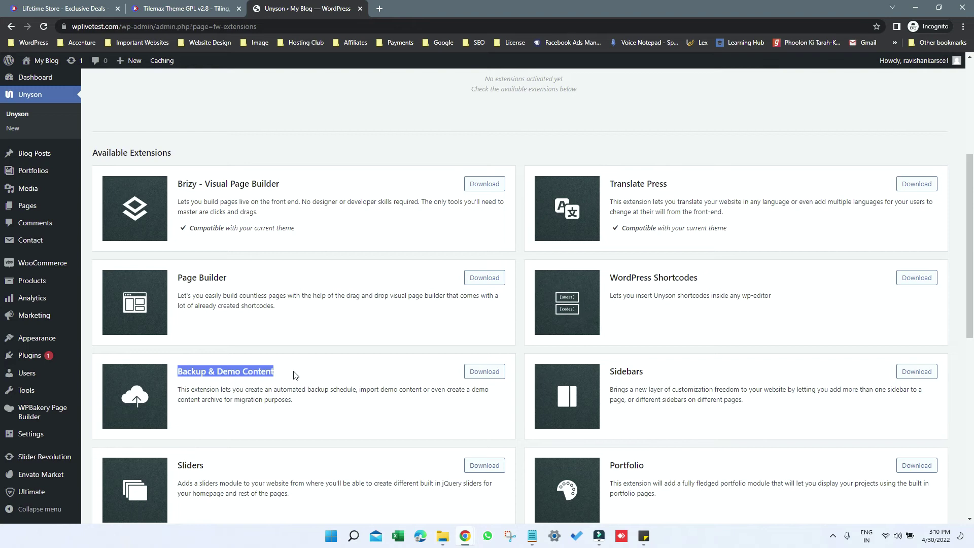
pyautogui.click(477, 378)
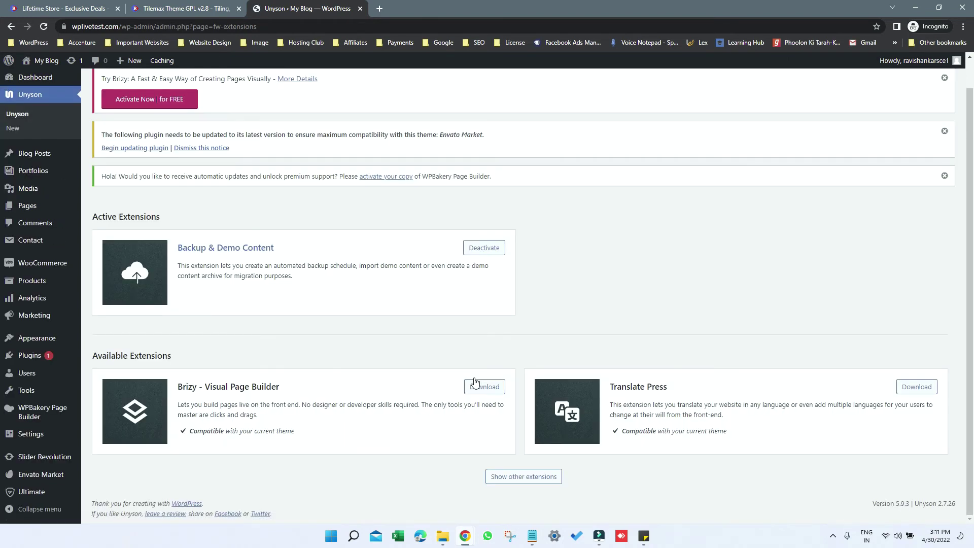
# Step: Open the Backup & Demo Content page, then Tools > Demo Content Install
pyautogui.click(248, 250)
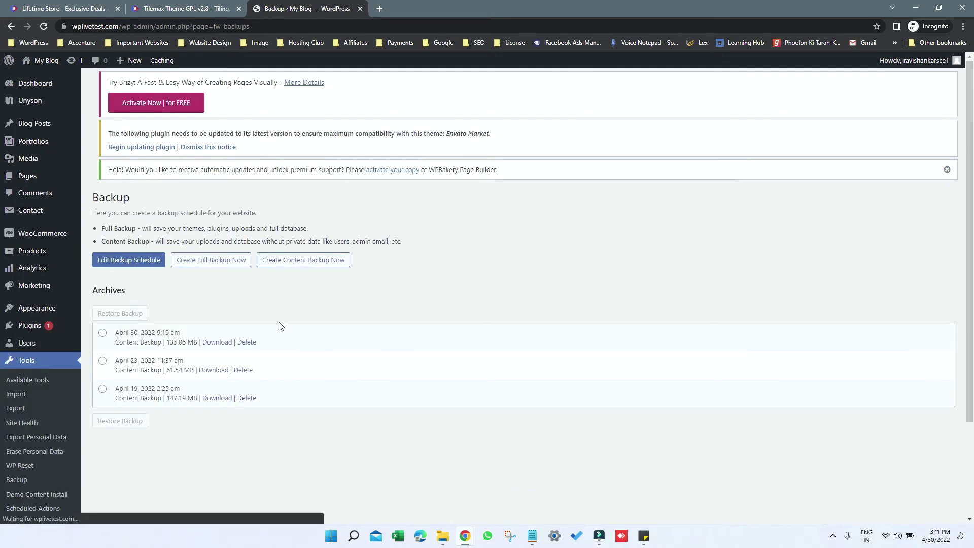
pyautogui.scroll(-3, 124, 340)
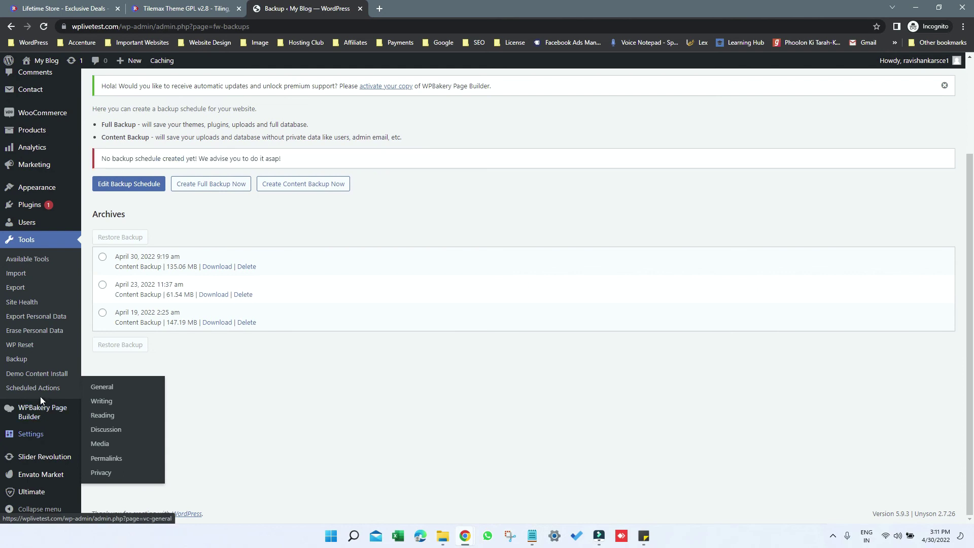
pyautogui.scroll(3, 40, 397)
pyautogui.scroll(-2, 50, 390)
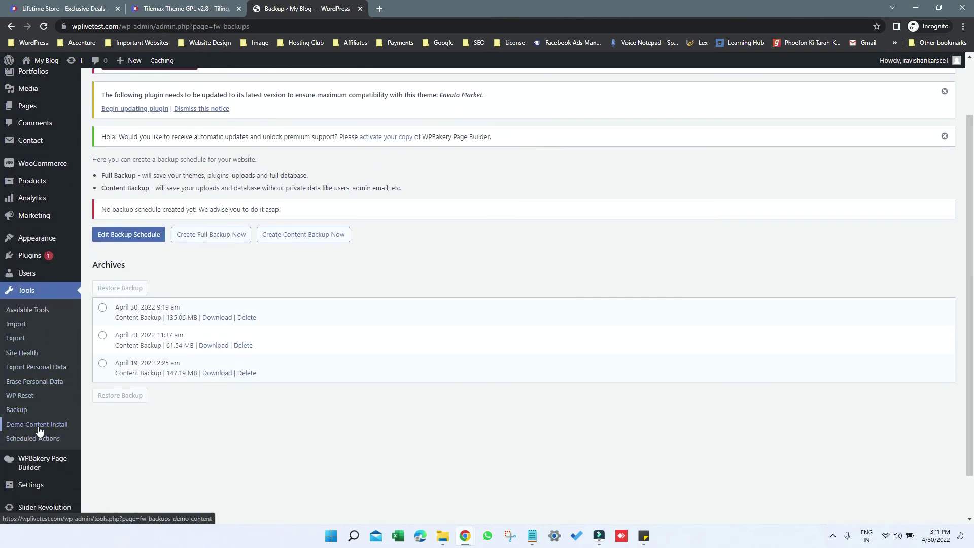
pyautogui.click(40, 425)
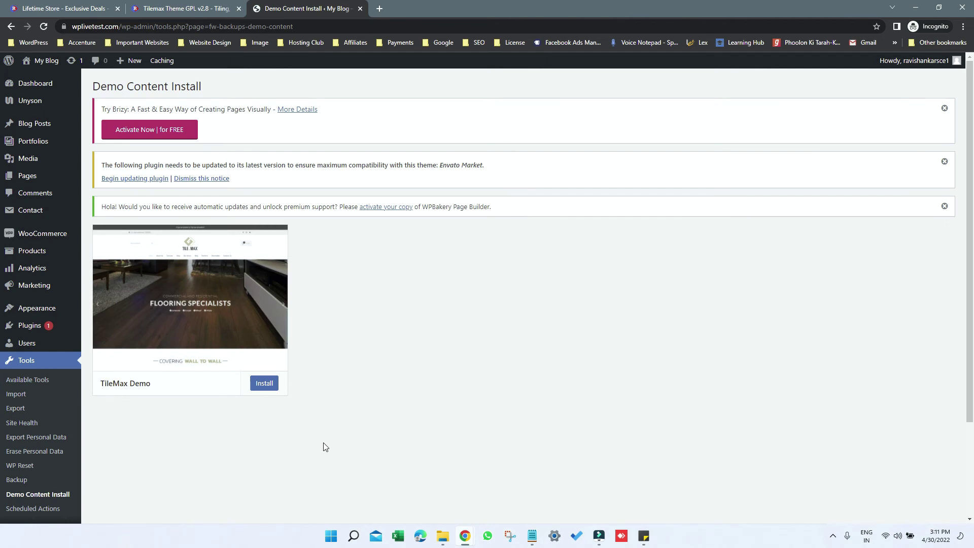
# Step: Install the TileMax Demo content, accepting content replacement, and follow the database and image restore progress
pyautogui.click(264, 383)
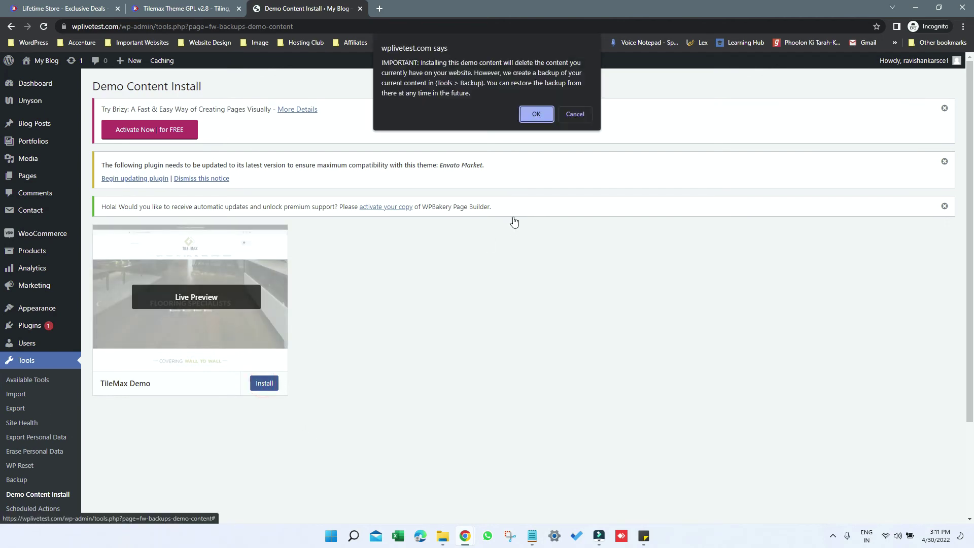
pyautogui.click(536, 114)
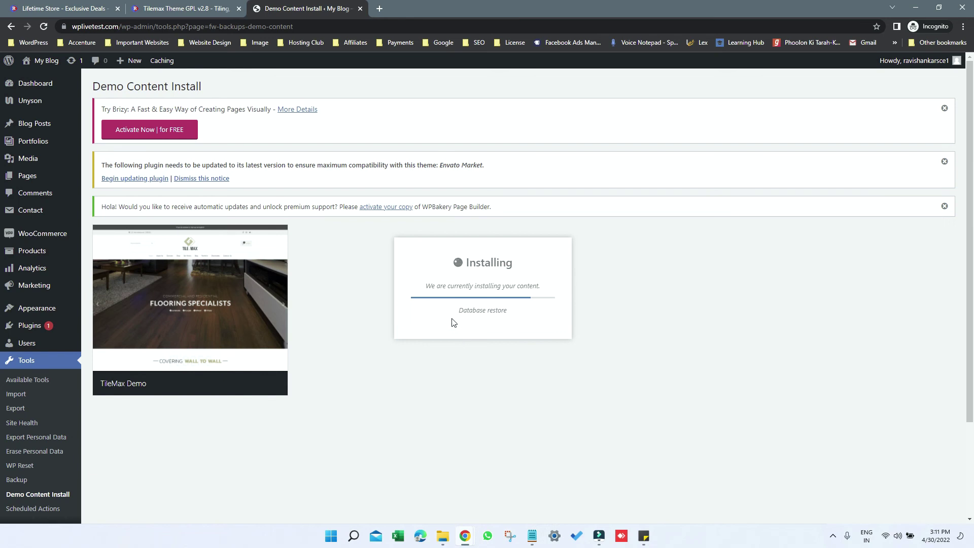
pyautogui.moveTo(455, 310); pyautogui.dragTo(512, 317)
pyautogui.click(517, 310)
pyautogui.click(503, 309)
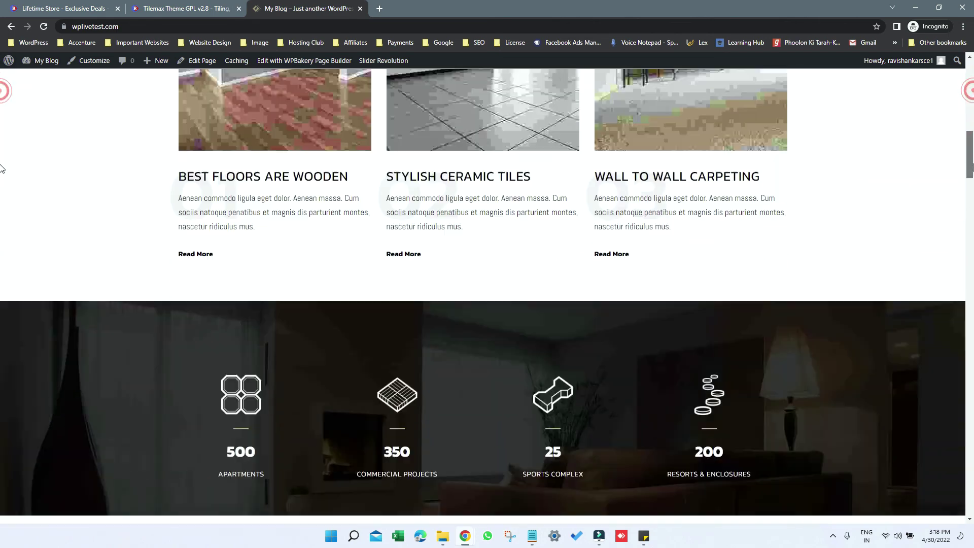
pyautogui.moveTo(970, 166); pyautogui.dragTo(971, 325)
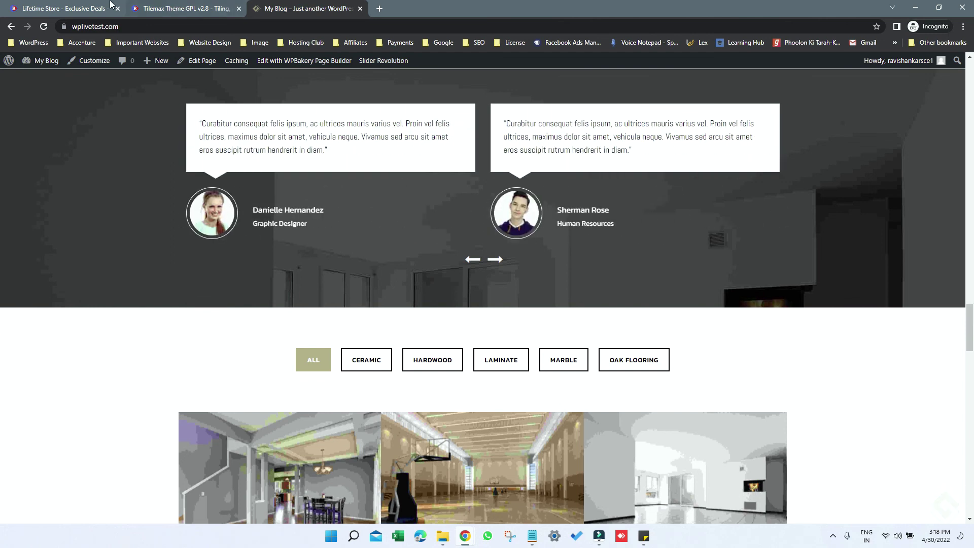
# Step: Switch back to the RealGPL 'Lifetime Store' browser tab
pyautogui.click(69, 9)
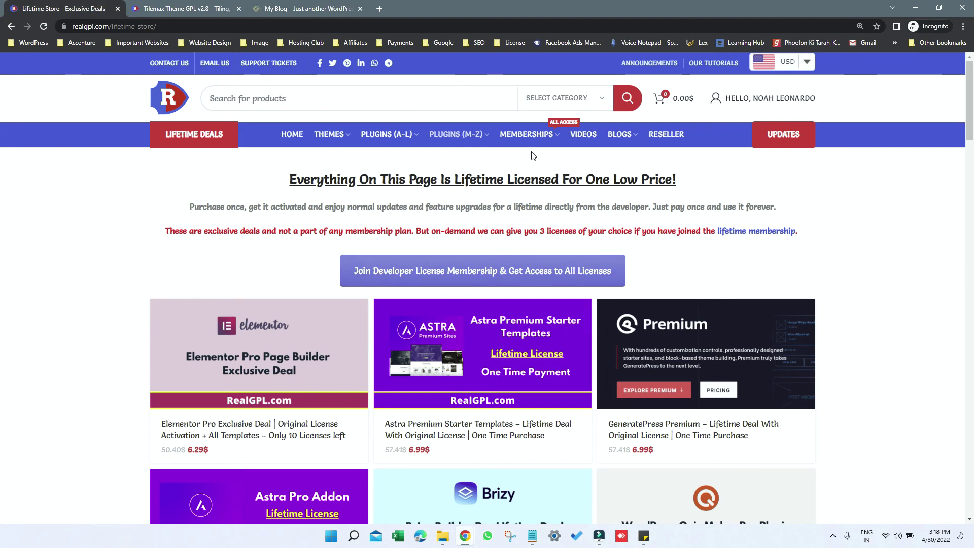